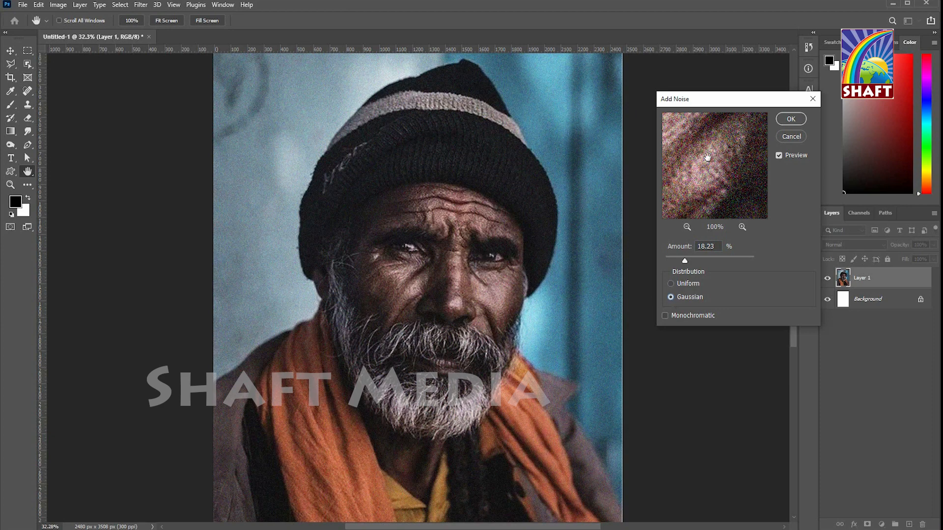
# - Compare Uniform and Gaussian noise on the enlarged face and apply the noise with Uniform distribution
pyautogui.click(671, 284)
pyautogui.scroll(10, 481, 264)
pyautogui.click(742, 227)
pyautogui.click(742, 227)
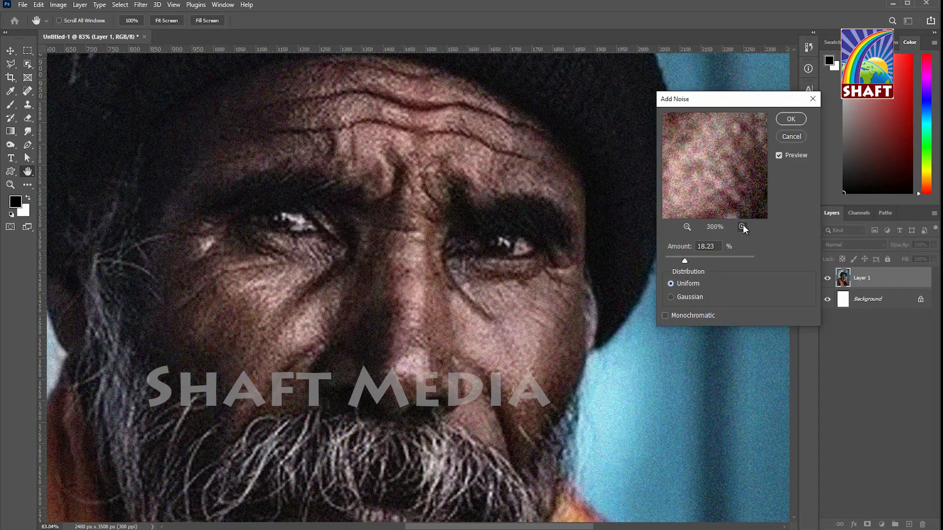
pyautogui.click(742, 227)
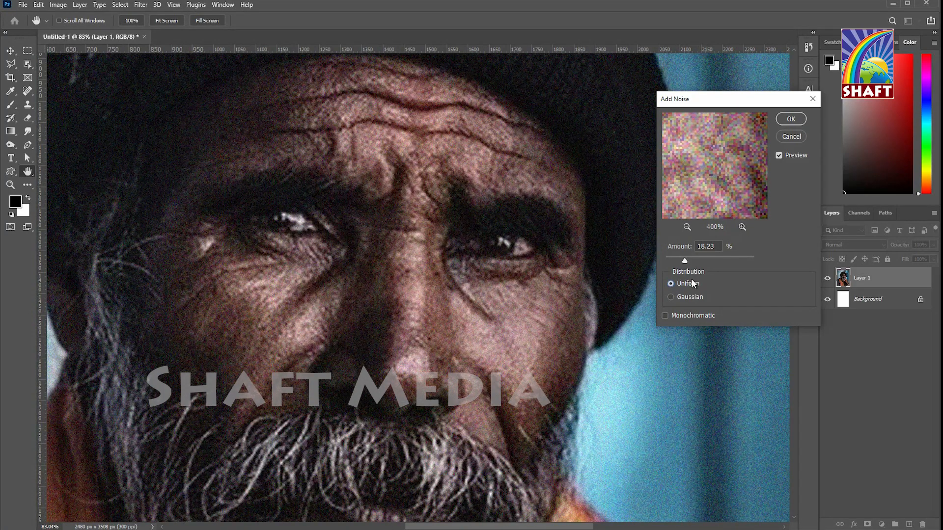
pyautogui.click(671, 296)
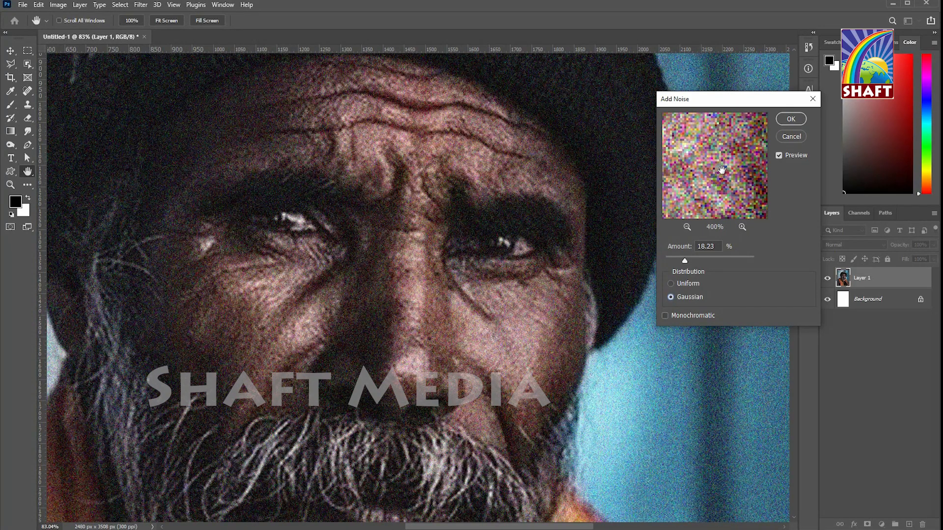
pyautogui.click(670, 283)
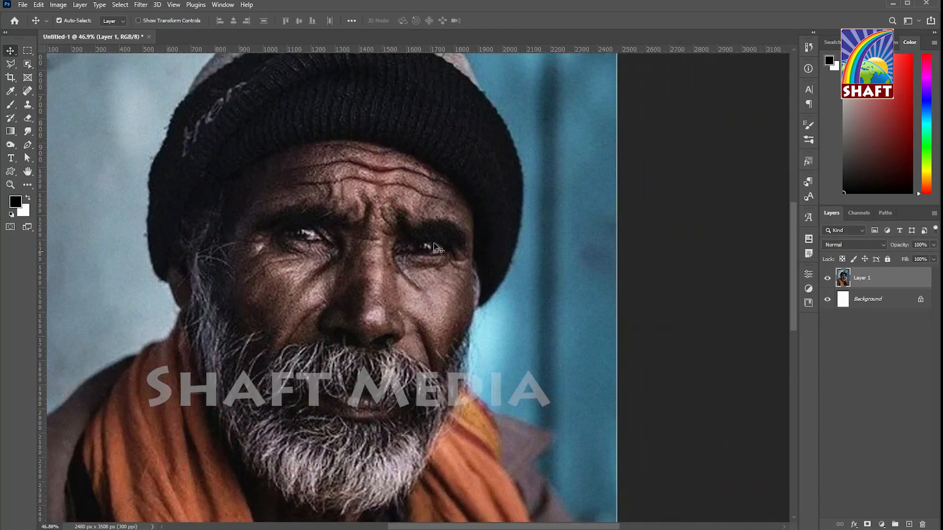
# - Adjust the portrait's input Levels by raising the black point slightly and lowering the white point to brighten the highlights
pyautogui.scroll(-2, 254, 125)
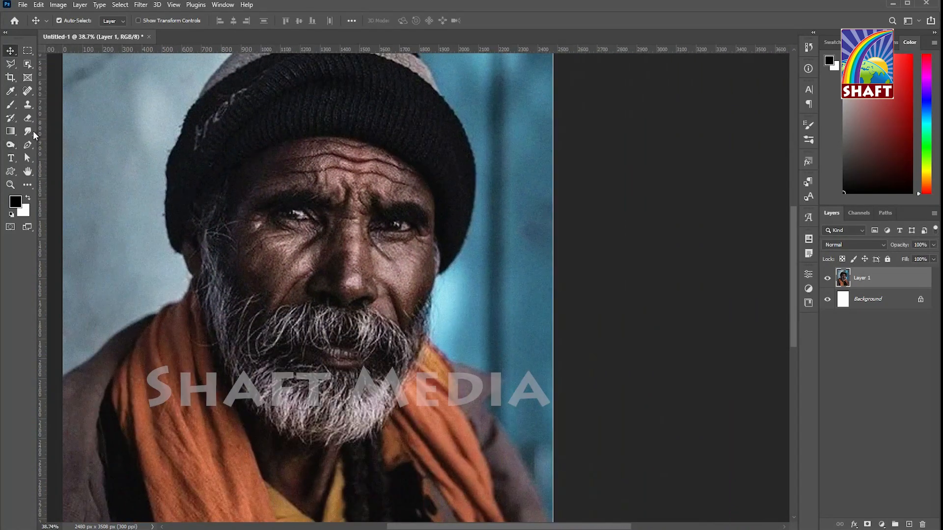
pyautogui.scroll(-2, 380, 227)
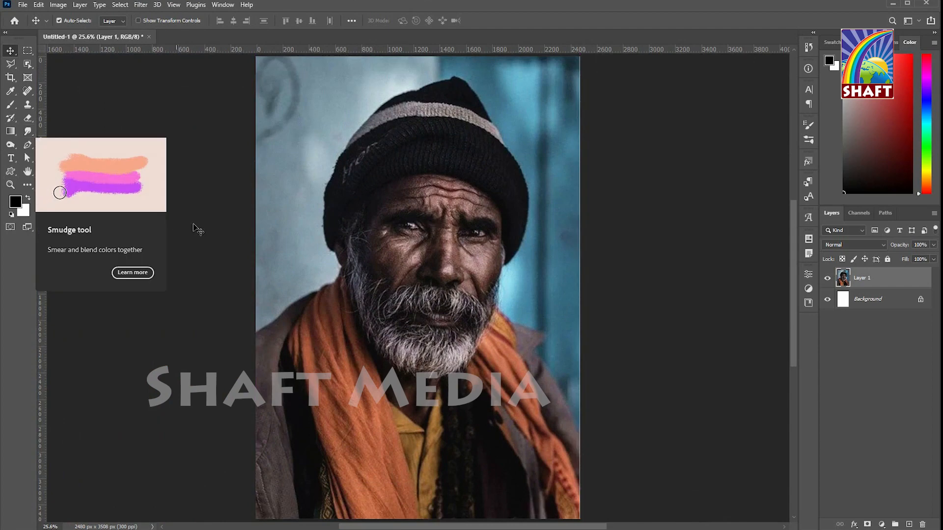
pyautogui.hotkey('ctrl', 'l')
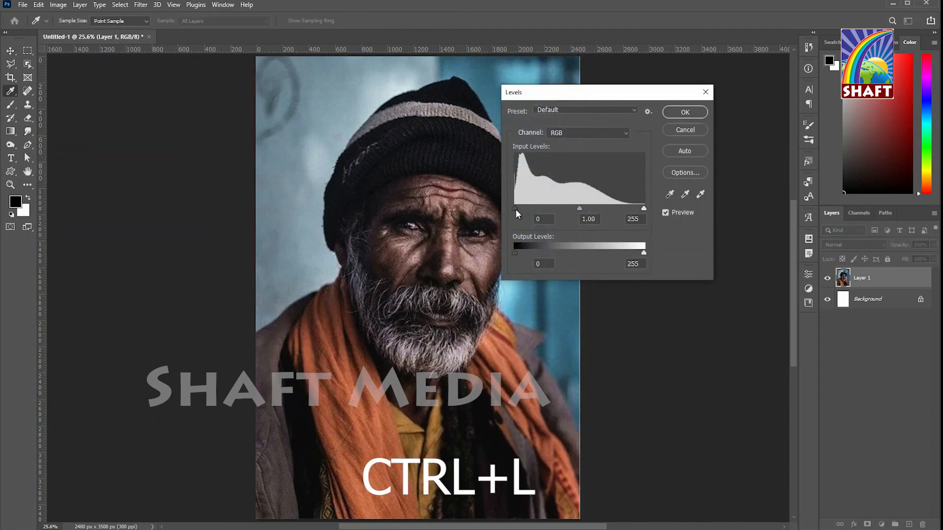
pyautogui.moveTo(516, 209); pyautogui.dragTo(518, 209)
pyautogui.moveTo(643, 208); pyautogui.dragTo(624, 209)
pyautogui.click(685, 112)
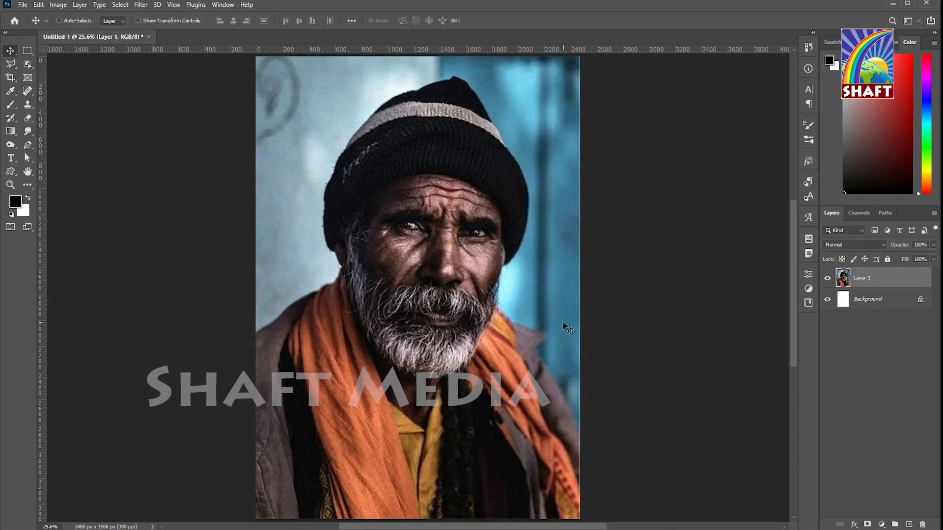
# - Raise the portrait's saturation to +35 with Hue/Saturation
pyautogui.hotkey('ctrl', 'u')
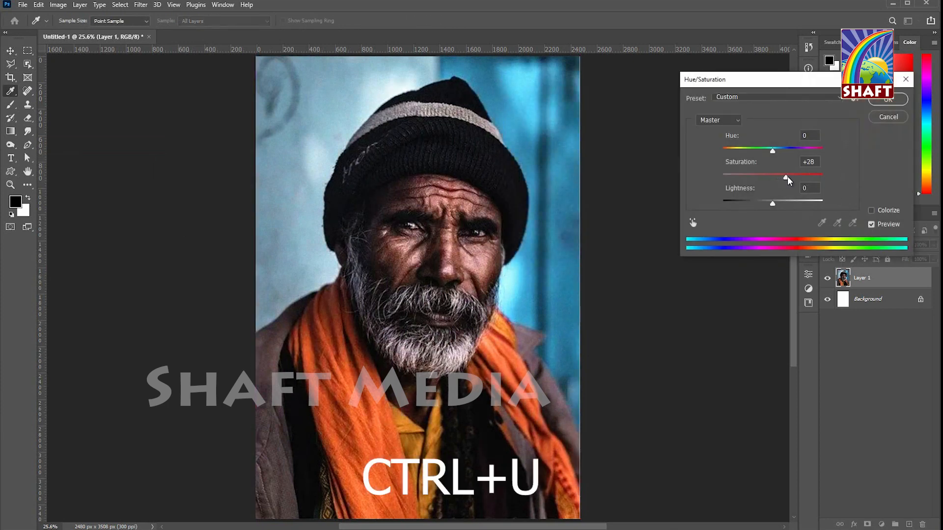
pyautogui.moveTo(786, 177); pyautogui.dragTo(791, 178)
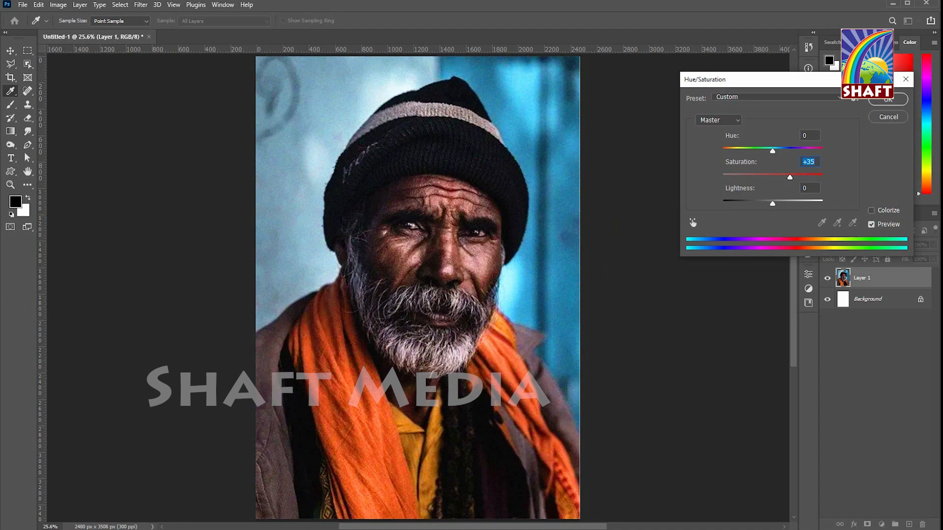
pyautogui.click(886, 100)
# - Choose the Smudge tool and duplicate the portrait layer
pyautogui.scroll(5, 444, 179)
pyautogui.click(28, 131)
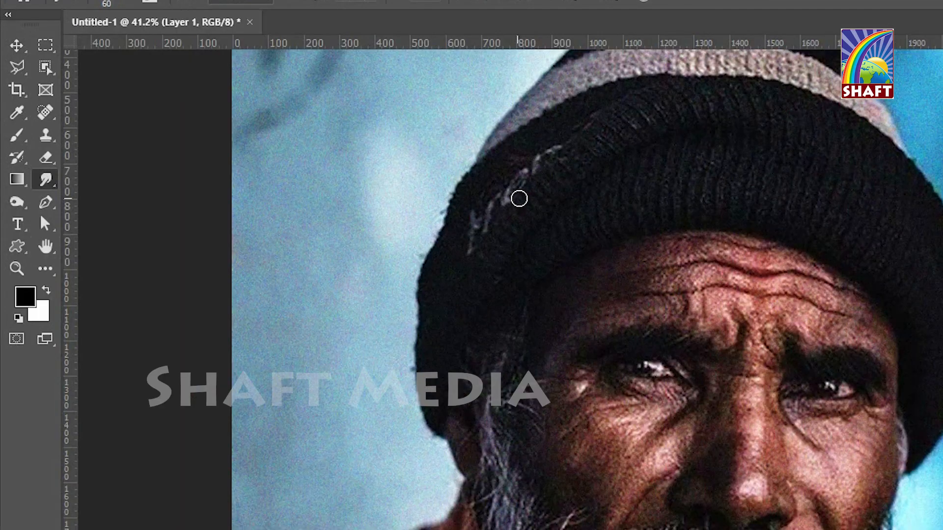
pyautogui.hotkey('ctrl', 'j')
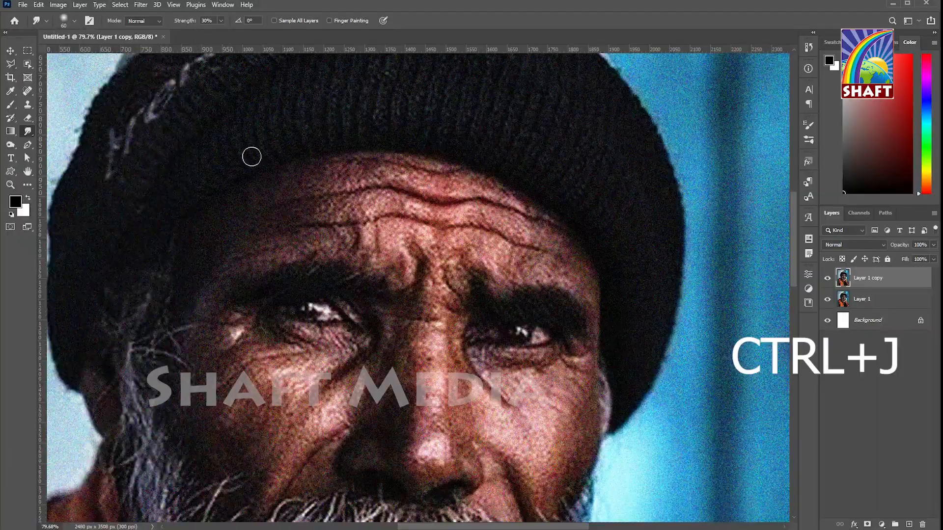
# - Smudge the dark left part of the upper forehead with a size 60 brush at 30% strength
pyautogui.scroll(8, 528, 446)
pyautogui.scroll(9, 313, 291)
pyautogui.moveTo(374, 167)
pyautogui.mouseDown()
pyautogui.moveTo(453, 238)
pyautogui.moveTo(425, 239)
pyautogui.mouseUp()
pyautogui.scroll(-10, 369, 271)
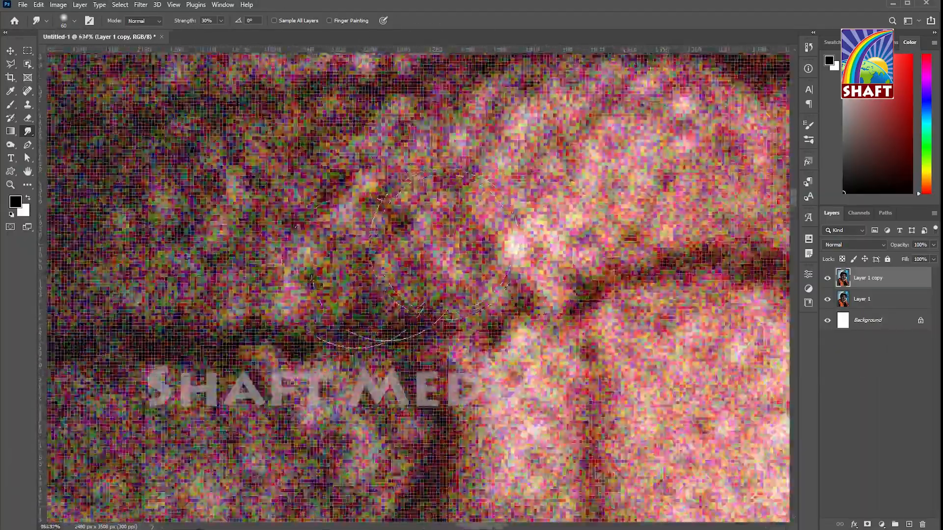
pyautogui.moveTo(179, 251); pyautogui.dragTo(298, 232)
pyautogui.scroll(-3, 189, 185)
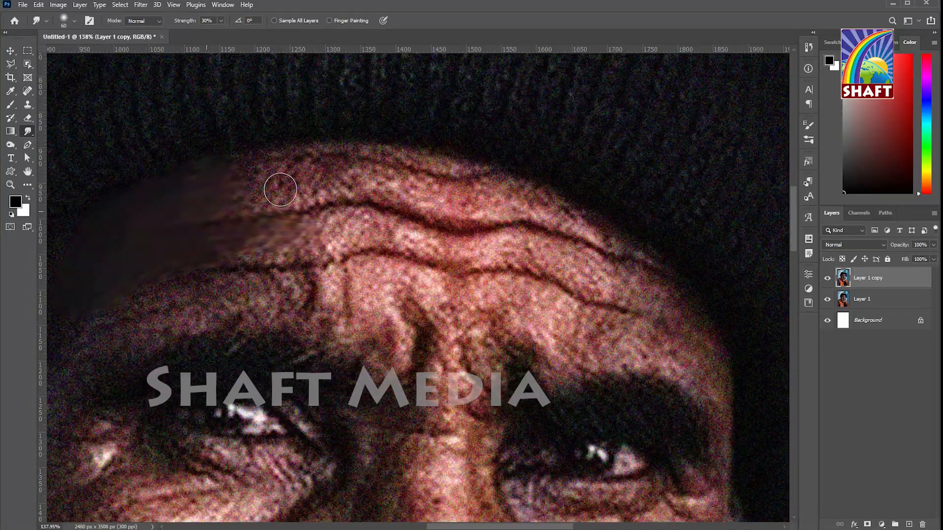
# - Smudge the forehead band between the cap and the first wrinkle with a size 30 brush at 40% strength
pyautogui.press('4')
pyautogui.moveTo(279, 190)
pyautogui.mouseDown()
pyautogui.moveTo(276, 160)
pyautogui.moveTo(499, 168)
pyautogui.mouseUp()
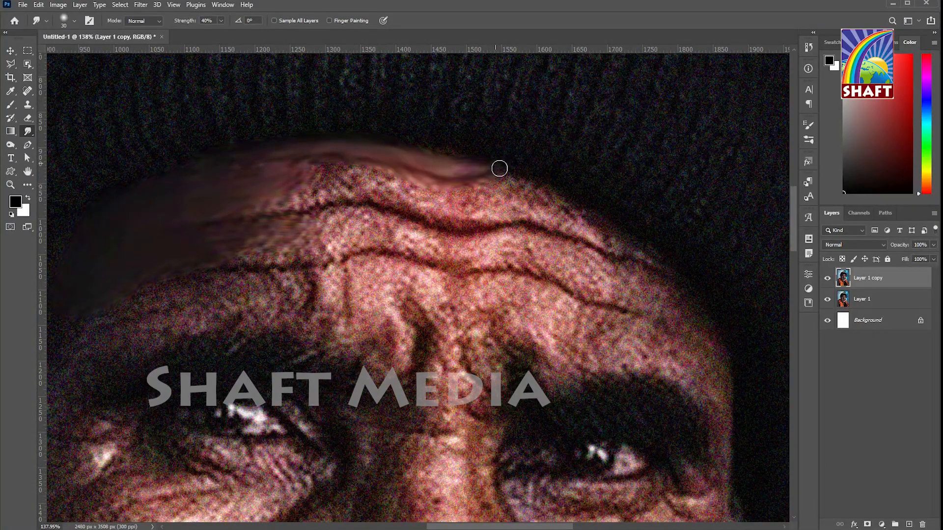
pyautogui.moveTo(313, 150)
pyautogui.mouseDown()
pyautogui.moveTo(356, 183)
pyautogui.moveTo(584, 219)
pyautogui.mouseUp()
pyautogui.moveTo(367, 178); pyautogui.dragTo(617, 246)
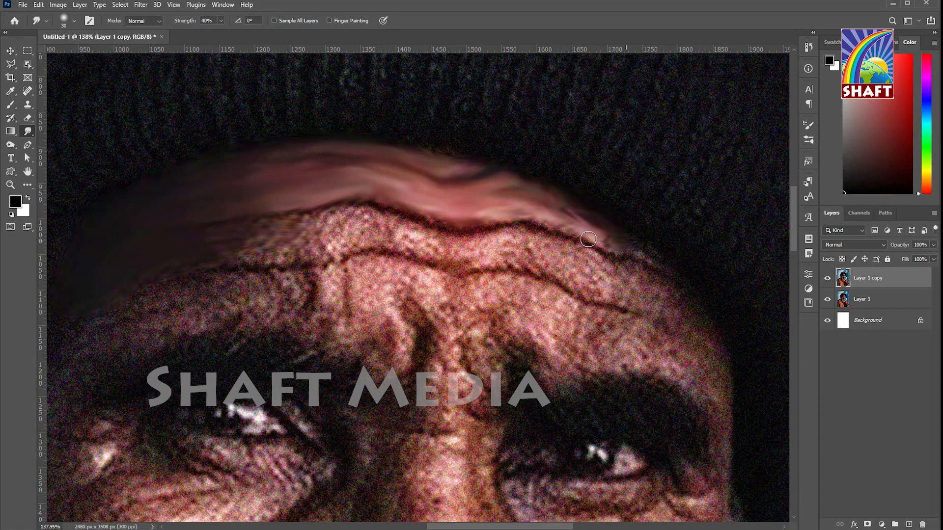
pyautogui.moveTo(535, 211)
pyautogui.mouseDown()
pyautogui.moveTo(653, 258)
pyautogui.moveTo(613, 247)
pyautogui.mouseUp()
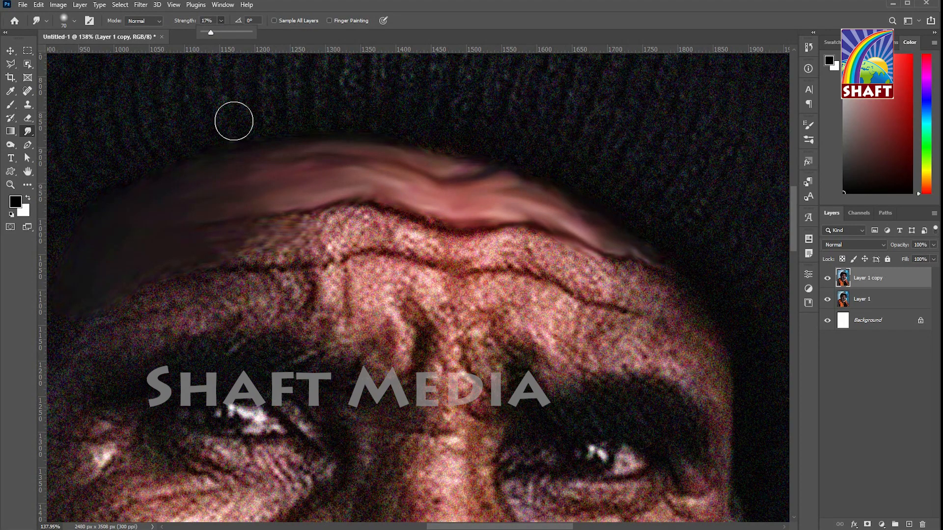
# - Blend the upper forehead and the band between its two long wrinkles with a size 70 brush at 19% strength
pyautogui.moveTo(389, 176); pyautogui.dragTo(513, 188)
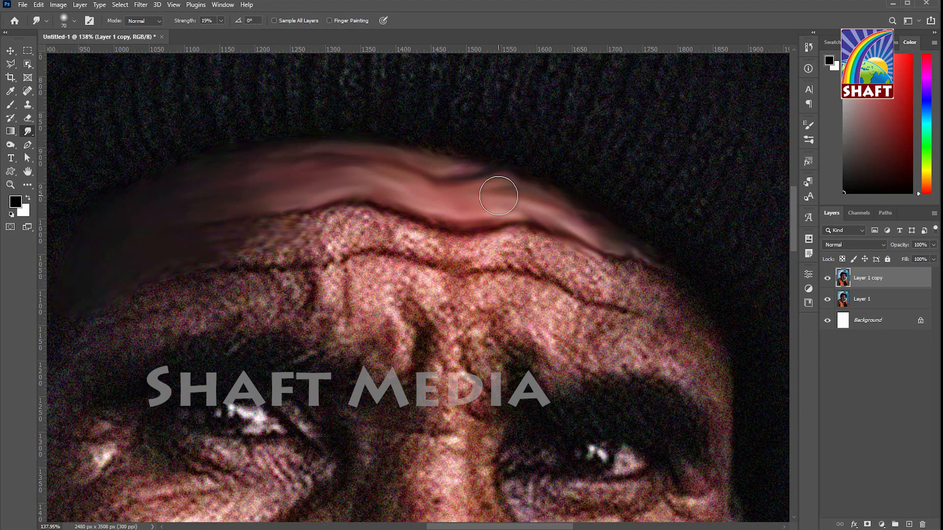
pyautogui.moveTo(279, 236); pyautogui.dragTo(542, 253)
pyautogui.moveTo(408, 233); pyautogui.dragTo(531, 258)
pyautogui.moveTo(421, 236); pyautogui.dragTo(656, 284)
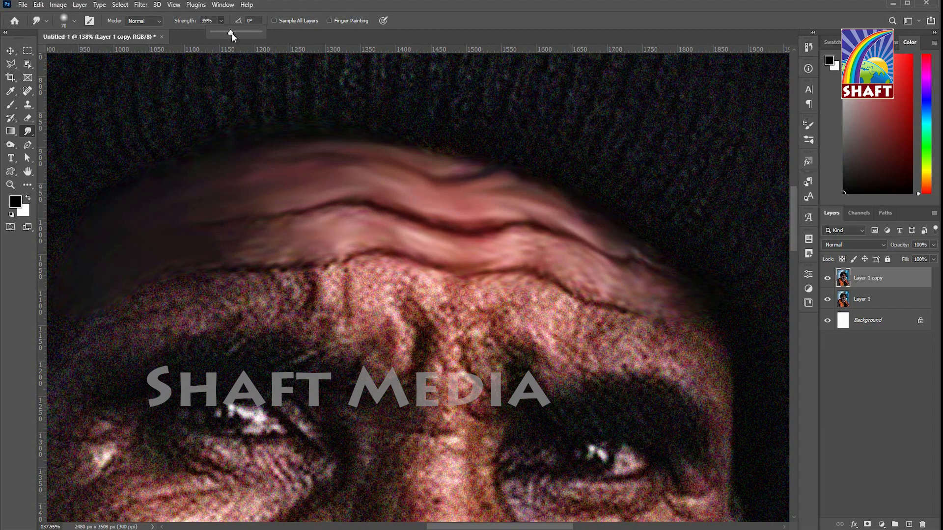
# - Raise the smudge strength to 41% and refine the lower long forehead wrinkle with a smaller brush
pyautogui.moveTo(231, 34); pyautogui.dragTo(233, 35)
pyautogui.moveTo(410, 275)
pyautogui.mouseDown()
pyautogui.moveTo(244, 239)
pyautogui.moveTo(353, 244)
pyautogui.mouseUp()
pyautogui.scroll(4, 449, 246)
pyautogui.press('[')
pyautogui.press('[')
pyautogui.press('[')
pyautogui.press('[')
pyautogui.press('[')
pyautogui.moveTo(570, 262)
pyautogui.mouseDown()
pyautogui.moveTo(480, 273)
pyautogui.moveTo(635, 251)
pyautogui.moveTo(537, 262)
pyautogui.mouseUp()
# - Try to smudge the lower forehead and both eyebrows with a size 400 brush, and undo the last stroke
pyautogui.scroll(-6, 330, 256)
pyautogui.press(']')
pyautogui.press(']')
pyautogui.press(']')
pyautogui.press(']')
pyautogui.press(']')
pyautogui.press(']')
pyautogui.press(']')
pyautogui.press(']')
pyautogui.press(']')
pyautogui.press(']')
pyautogui.press(']')
pyautogui.press(']')
pyautogui.press(']')
pyautogui.press(']')
pyautogui.press(']')
pyautogui.press(']')
pyautogui.press(']')
pyautogui.press(']')
pyautogui.moveTo(123, 313); pyautogui.dragTo(687, 336)
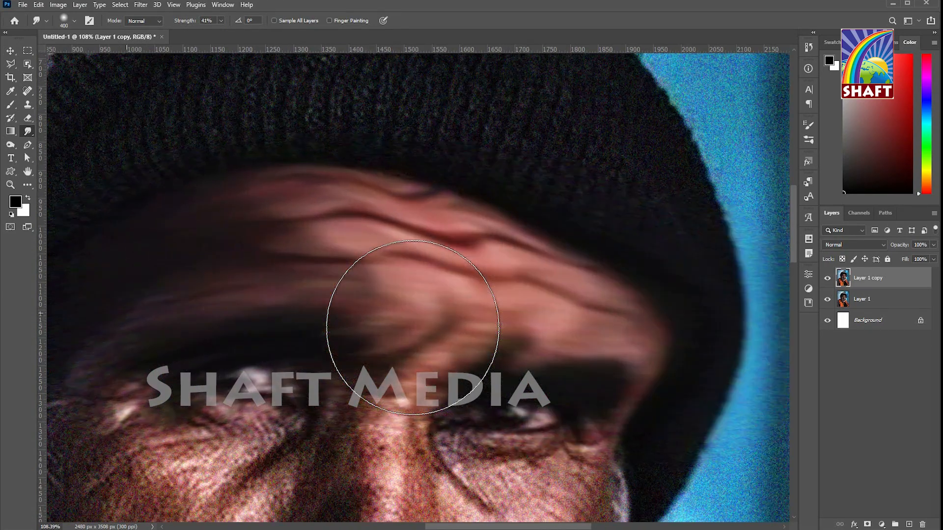
pyautogui.moveTo(413, 328); pyautogui.dragTo(412, 331)
pyautogui.hotkey('ctrl', 'z')
# - Smudge the skin between the lower forehead wrinkle and the left eyebrow with a size 50 brush
pyautogui.press('[')
pyautogui.press('[')
pyautogui.press('[')
pyautogui.press('[')
pyautogui.press('[')
pyautogui.press('[')
pyautogui.press('[')
pyautogui.press('[')
pyautogui.press('[')
pyautogui.press('[')
pyautogui.press('[')
pyautogui.press('[')
pyautogui.press('[')
pyautogui.press('[')
pyautogui.press('[')
pyautogui.scroll(7, 372, 319)
pyautogui.scroll(-4, 495, 254)
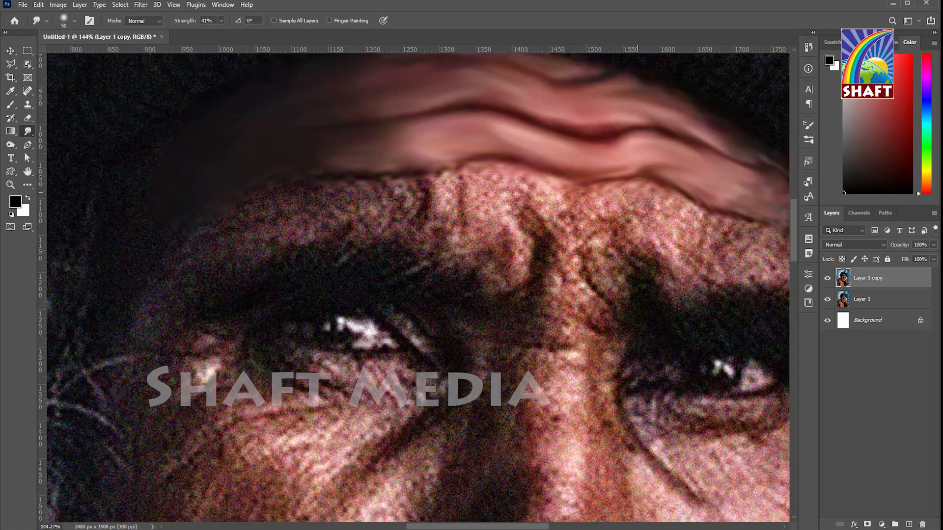
pyautogui.moveTo(392, 198)
pyautogui.mouseDown()
pyautogui.moveTo(295, 169)
pyautogui.moveTo(486, 174)
pyautogui.moveTo(347, 253)
pyautogui.moveTo(147, 275)
pyautogui.mouseUp()
# - Smudge the vertical skin folds above the inner half of the left eyebrow with a size 25 brush
pyautogui.scroll(9, 429, 206)
pyautogui.press('[')
pyautogui.press('[')
pyautogui.press('[')
pyautogui.moveTo(525, 152); pyautogui.dragTo(525, 260)
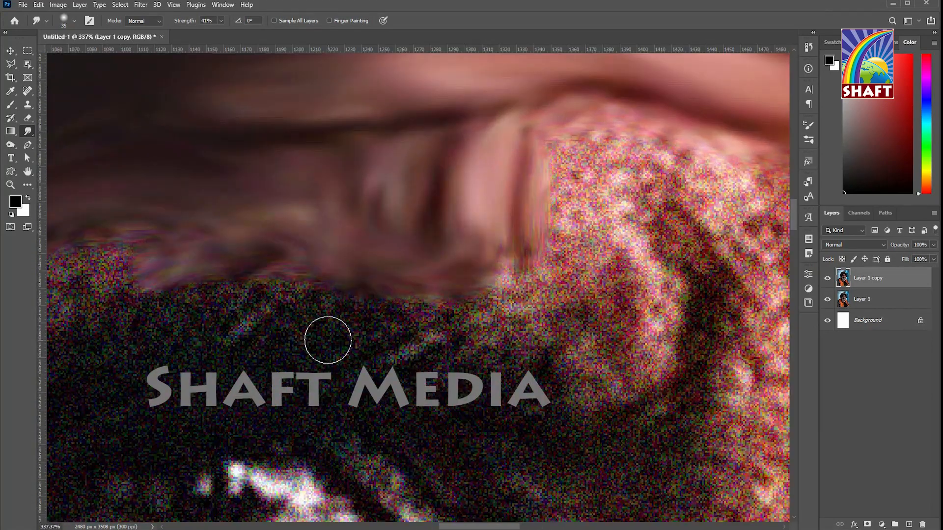
pyautogui.moveTo(466, 265); pyautogui.dragTo(397, 281)
# - Smudge the left eyebrow hairs and their upper edge along the brow's direction
pyautogui.scroll(-5, 443, 242)
pyautogui.moveTo(344, 238)
pyautogui.mouseDown()
pyautogui.moveTo(318, 315)
pyautogui.moveTo(464, 311)
pyautogui.moveTo(488, 269)
pyautogui.mouseUp()
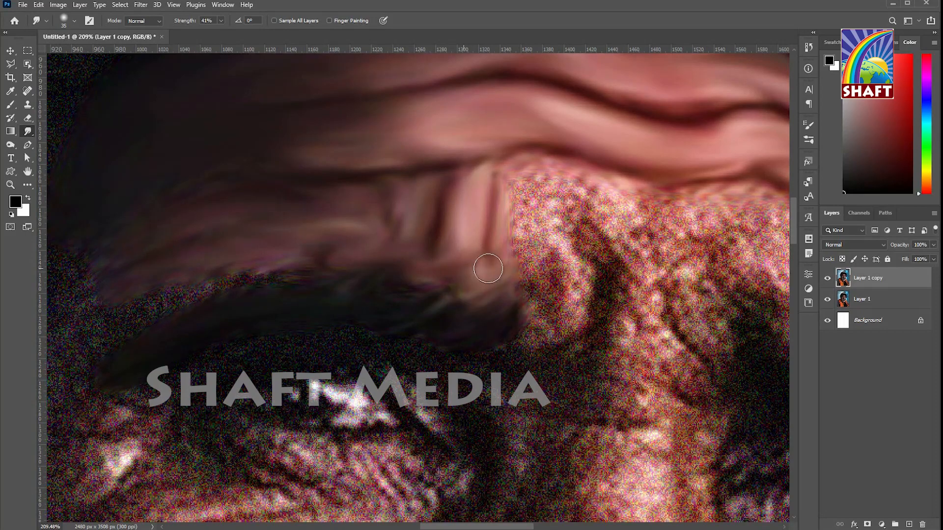
pyautogui.scroll(4, 358, 289)
pyautogui.moveTo(416, 294); pyautogui.dragTo(494, 250)
pyautogui.moveTo(260, 264); pyautogui.dragTo(382, 227)
# - Smudge the area under the left eyebrow and the upper eyelid down to its inner crease
pyautogui.scroll(-4, 229, 266)
pyautogui.moveTo(473, 436); pyautogui.dragTo(349, 355)
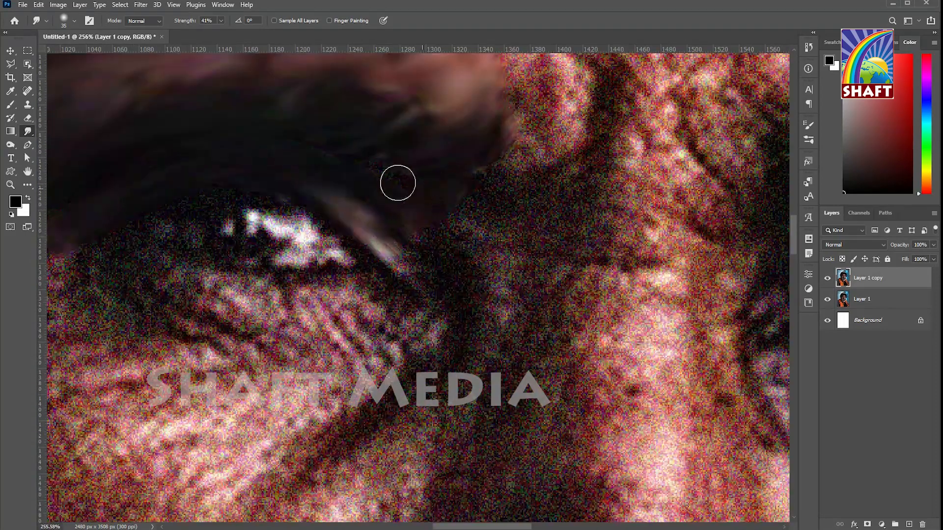
pyautogui.moveTo(398, 183)
pyautogui.mouseDown()
pyautogui.moveTo(414, 82)
pyautogui.moveTo(407, 156)
pyautogui.mouseUp()
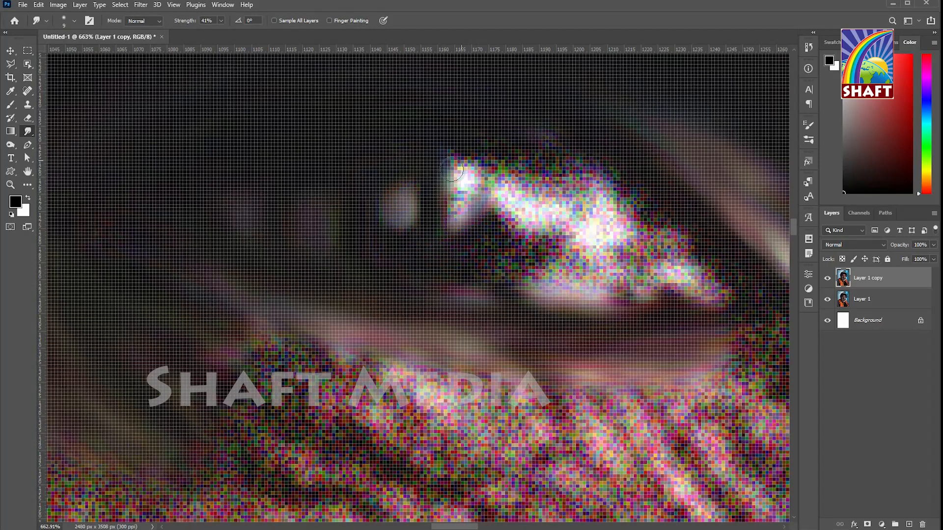
# - Smudge the white highlights of the left eye and its inner corner with a very small brush
pyautogui.moveTo(464, 219)
pyautogui.mouseDown()
pyautogui.moveTo(435, 175)
pyautogui.moveTo(551, 202)
pyautogui.moveTo(497, 240)
pyautogui.moveTo(594, 265)
pyautogui.moveTo(583, 212)
pyautogui.mouseUp()
pyautogui.moveTo(764, 296); pyautogui.dragTo(667, 314)
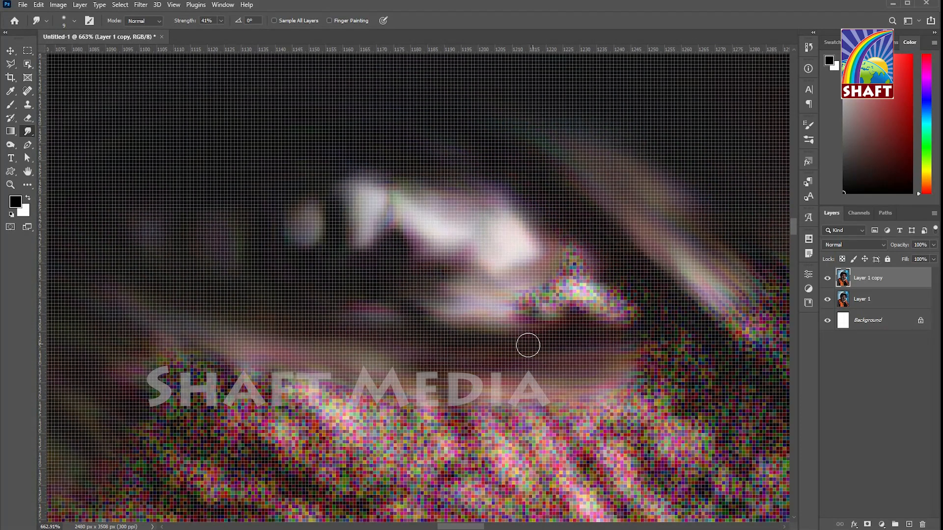
pyautogui.moveTo(528, 346)
pyautogui.mouseDown()
pyautogui.moveTo(519, 303)
pyautogui.moveTo(585, 286)
pyautogui.moveTo(646, 290)
pyautogui.mouseUp()
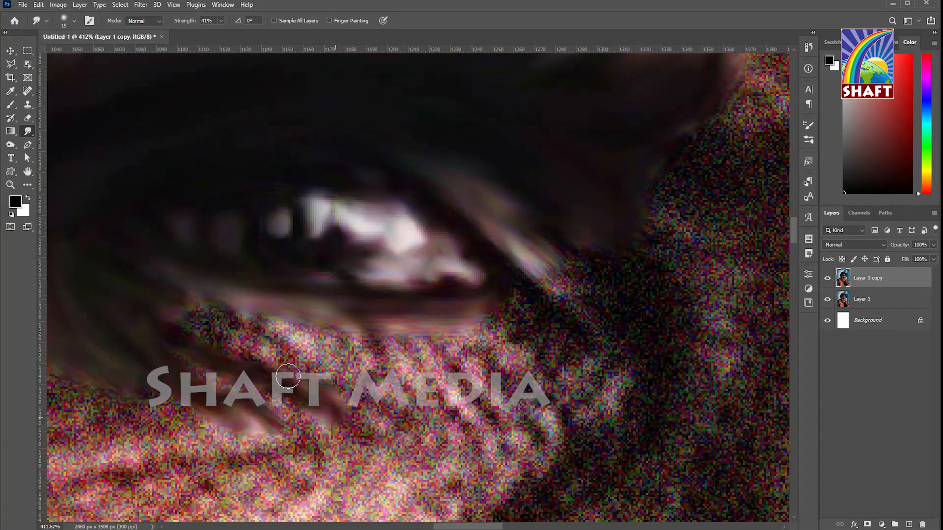
# - Smudge the fine wrinkles below the left eye along their folds with a size 15 brush
pyautogui.moveTo(211, 339)
pyautogui.mouseDown()
pyautogui.moveTo(527, 316)
pyautogui.moveTo(188, 343)
pyautogui.mouseUp()
pyautogui.moveTo(160, 385)
pyautogui.mouseDown()
pyautogui.moveTo(446, 330)
pyautogui.moveTo(550, 423)
pyautogui.mouseUp()
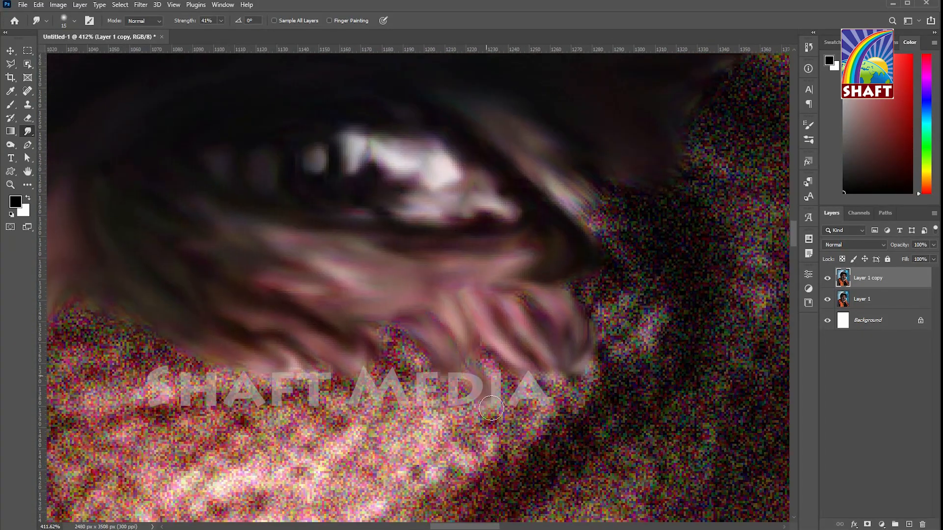
pyautogui.moveTo(403, 339)
pyautogui.mouseDown()
pyautogui.moveTo(547, 357)
pyautogui.moveTo(568, 278)
pyautogui.moveTo(613, 246)
pyautogui.moveTo(669, 322)
pyautogui.moveTo(558, 384)
pyautogui.mouseUp()
# - Smudge the skin under the left eye and the upper cheek with a size 60 brush at 41% strength
pyautogui.press(']')
pyautogui.scroll(-7, 557, 384)
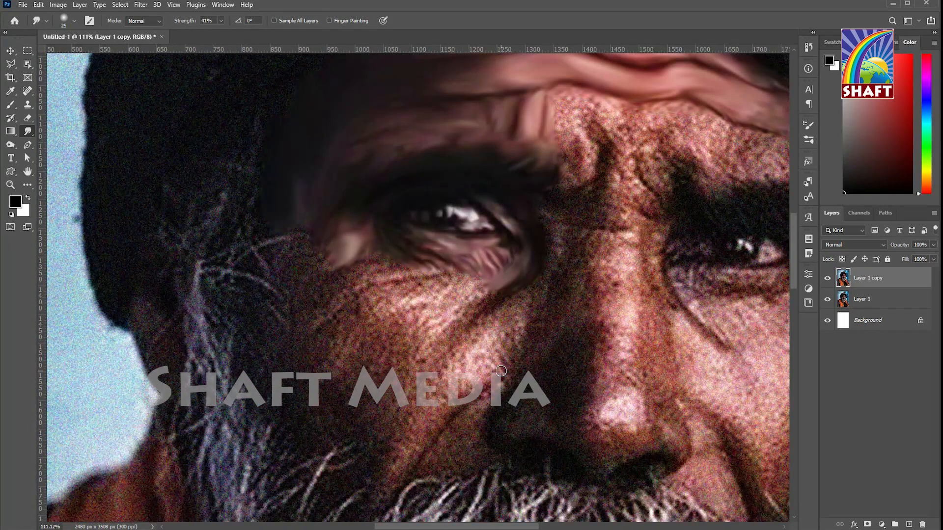
pyautogui.scroll(3, 392, 415)
pyautogui.moveTo(555, 176); pyautogui.dragTo(373, 220)
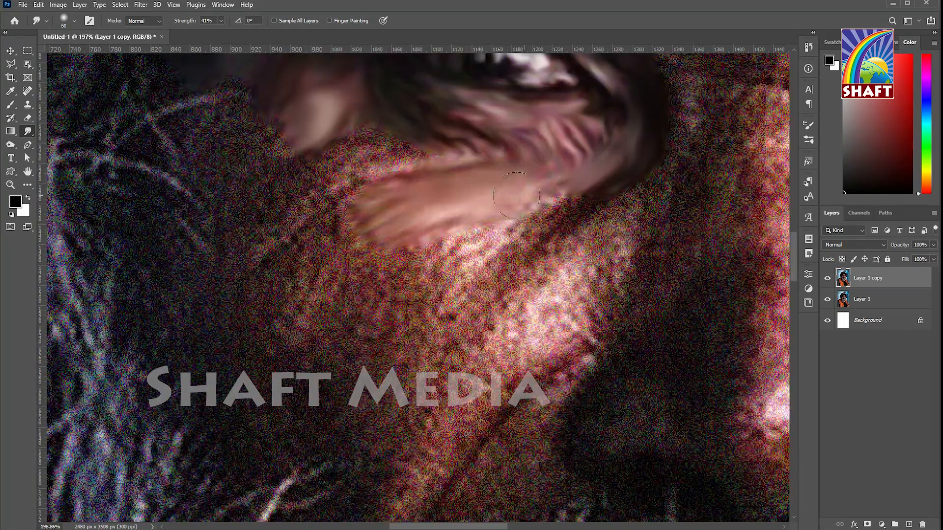
pyautogui.moveTo(555, 196); pyautogui.dragTo(397, 290)
# - Lower the smudge strength to 27% and blend the left cheek from the temple down to the moustache
pyautogui.click(221, 21)
pyautogui.moveTo(221, 31); pyautogui.dragTo(214, 30)
pyautogui.moveTo(417, 211)
pyautogui.mouseDown()
pyautogui.moveTo(354, 283)
pyautogui.moveTo(403, 241)
pyautogui.mouseUp()
pyautogui.moveTo(463, 249)
pyautogui.mouseDown()
pyautogui.moveTo(331, 168)
pyautogui.moveTo(204, 311)
pyautogui.moveTo(396, 151)
pyautogui.moveTo(331, 133)
pyautogui.mouseUp()
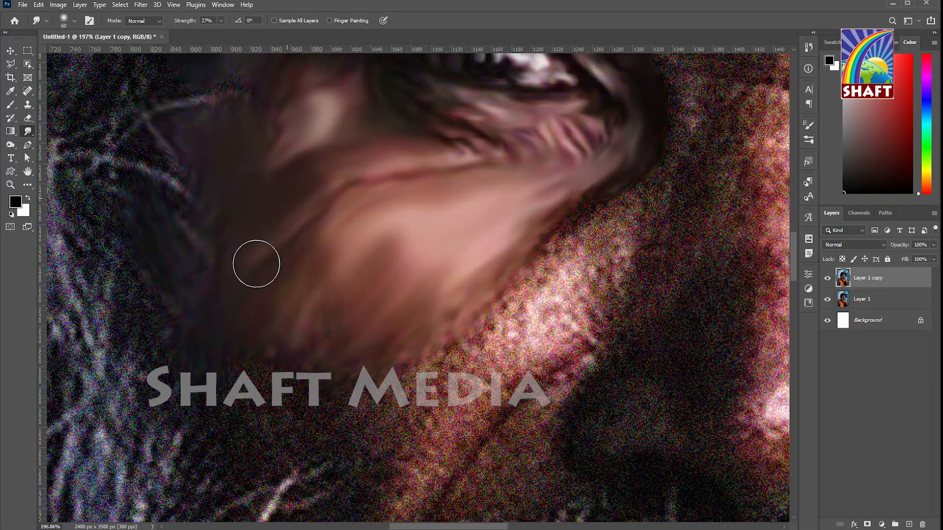
pyautogui.moveTo(258, 152); pyautogui.dragTo(250, 248)
pyautogui.moveTo(261, 344); pyautogui.dragTo(237, 155)
pyautogui.moveTo(462, 234)
pyautogui.mouseDown()
pyautogui.moveTo(558, 147)
pyautogui.moveTo(368, 295)
pyautogui.moveTo(459, 292)
pyautogui.moveTo(346, 461)
pyautogui.mouseUp()
# - Smudge the dark left nostril and the skin between it and the moustache with a size 25 brush
pyautogui.press('[')
pyautogui.press('[')
pyautogui.press('[')
pyautogui.press('[')
pyautogui.press('[')
pyautogui.press('[')
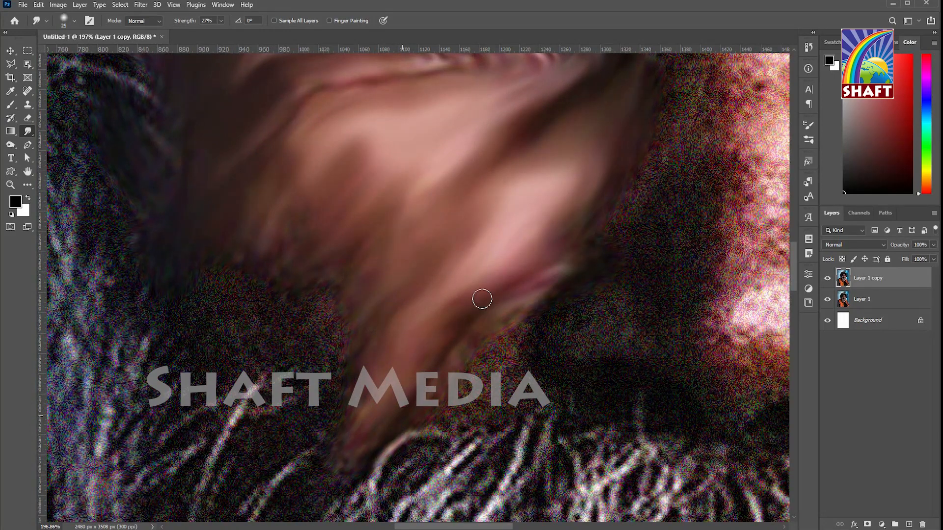
pyautogui.press(']')
pyautogui.moveTo(659, 294)
pyautogui.mouseDown()
pyautogui.moveTo(585, 315)
pyautogui.moveTo(574, 337)
pyautogui.mouseUp()
pyautogui.moveTo(606, 396); pyautogui.dragTo(496, 272)
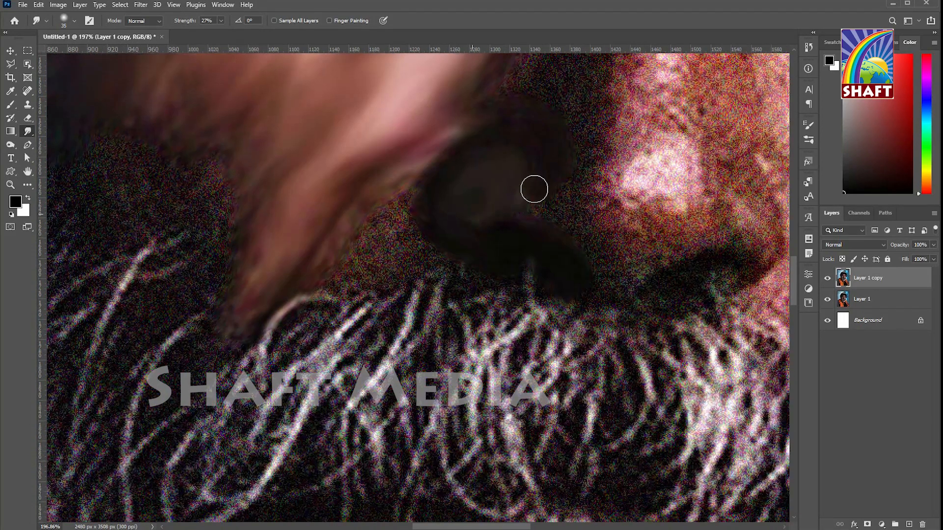
pyautogui.moveTo(468, 186)
pyautogui.mouseDown()
pyautogui.moveTo(430, 259)
pyautogui.moveTo(417, 170)
pyautogui.mouseUp()
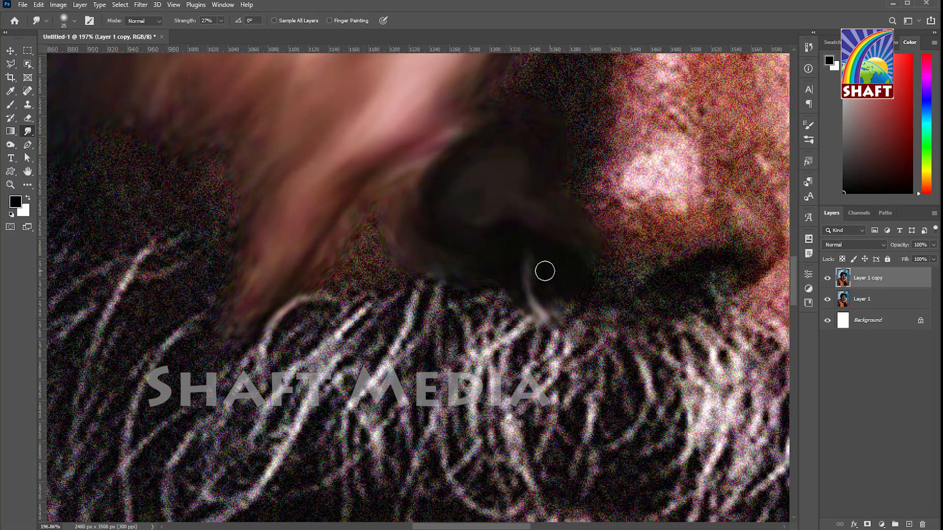
pyautogui.moveTo(545, 271)
pyautogui.mouseDown()
pyautogui.moveTo(461, 283)
pyautogui.moveTo(475, 316)
pyautogui.moveTo(390, 282)
pyautogui.mouseUp()
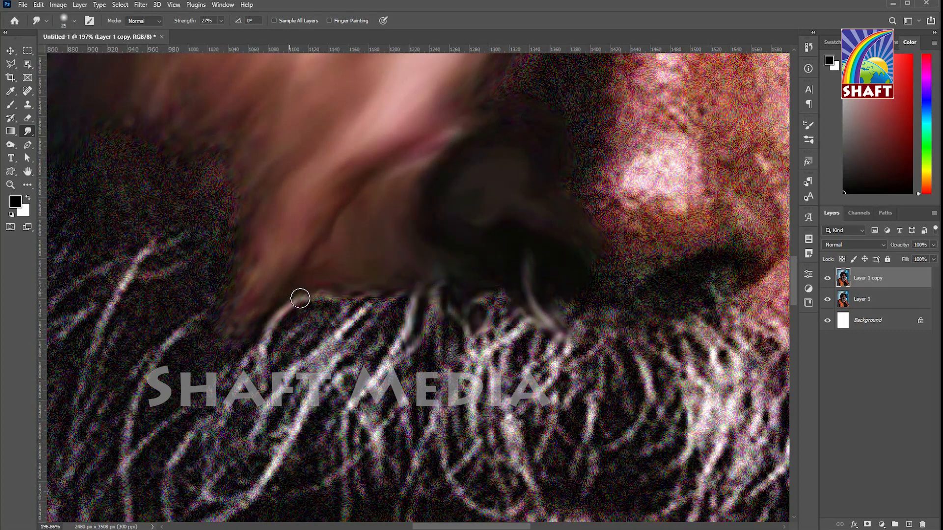
# - Smudge the lower left cheek and its dark edge down into the beard shadow with a size 45 brush at 27% strength
pyautogui.press(']')
pyautogui.press(']')
pyautogui.press(']')
pyautogui.press(']')
pyautogui.moveTo(190, 170)
pyautogui.mouseDown()
pyautogui.moveTo(416, 202)
pyautogui.moveTo(441, 284)
pyautogui.mouseUp()
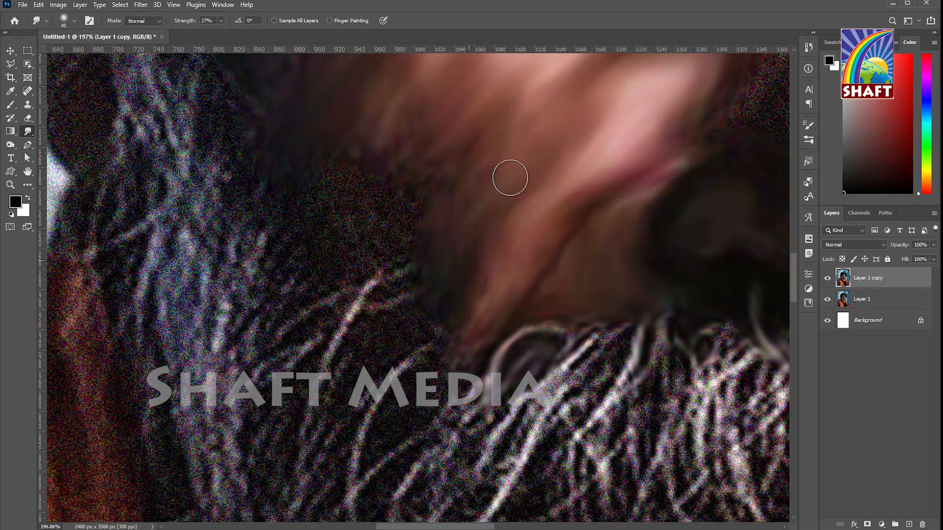
pyautogui.moveTo(385, 274)
pyautogui.mouseDown()
pyautogui.moveTo(377, 340)
pyautogui.moveTo(430, 373)
pyautogui.mouseUp()
pyautogui.moveTo(388, 239); pyautogui.dragTo(401, 186)
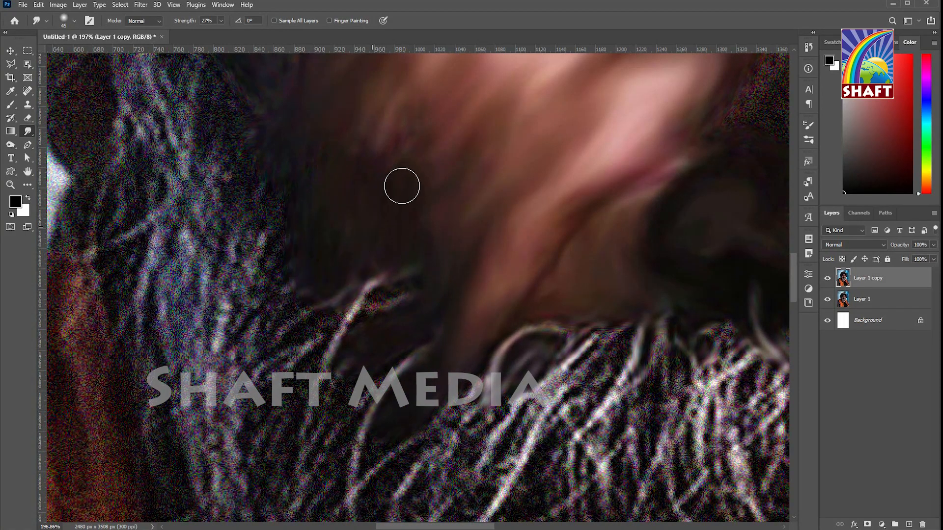
# - Smudge the shadowed left side of the nose from the inner eye corner down to the nostril with a size 45 brush
pyautogui.press('[')
pyautogui.press('[')
pyautogui.press('[')
pyautogui.press('[')
pyautogui.press('[')
pyautogui.scroll(-5, 423, 286)
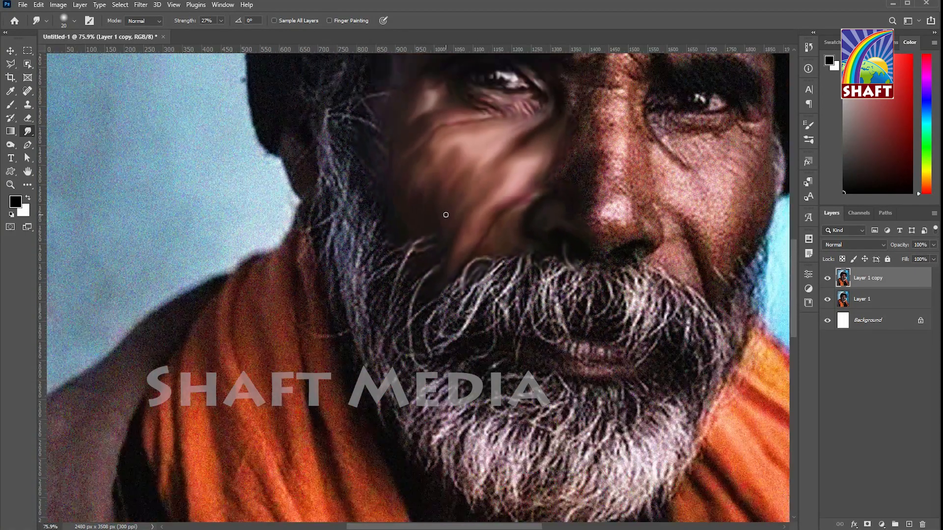
pyautogui.scroll(6, 437, 207)
pyautogui.moveTo(183, 322); pyautogui.dragTo(400, 267)
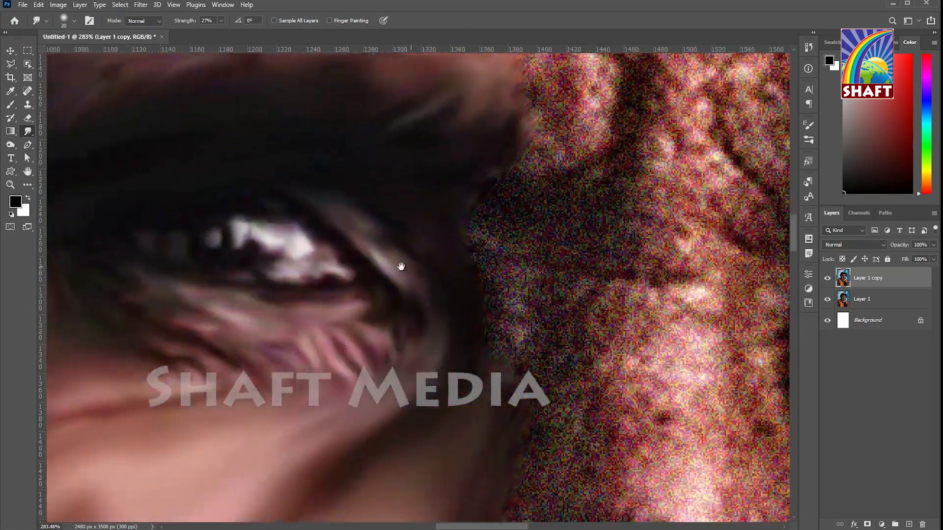
pyautogui.scroll(-2, 399, 268)
pyautogui.press(']')
pyautogui.press(']')
pyautogui.press(']')
pyautogui.press(']')
pyautogui.press(']')
pyautogui.press(']')
pyautogui.press(']')
pyautogui.press(']')
pyautogui.press(']')
pyautogui.press(']')
pyautogui.press(']')
pyautogui.press(']')
pyautogui.press(']')
pyautogui.press(']')
pyautogui.press(']')
pyautogui.press(']')
pyautogui.press(']')
pyautogui.press(']')
pyautogui.press(']')
pyautogui.press('[')
pyautogui.press('[')
pyautogui.press('[')
pyautogui.press('[')
pyautogui.press('[')
pyautogui.press('[')
pyautogui.press('[')
pyautogui.press('[')
pyautogui.press('[')
pyautogui.press('[')
pyautogui.press('[')
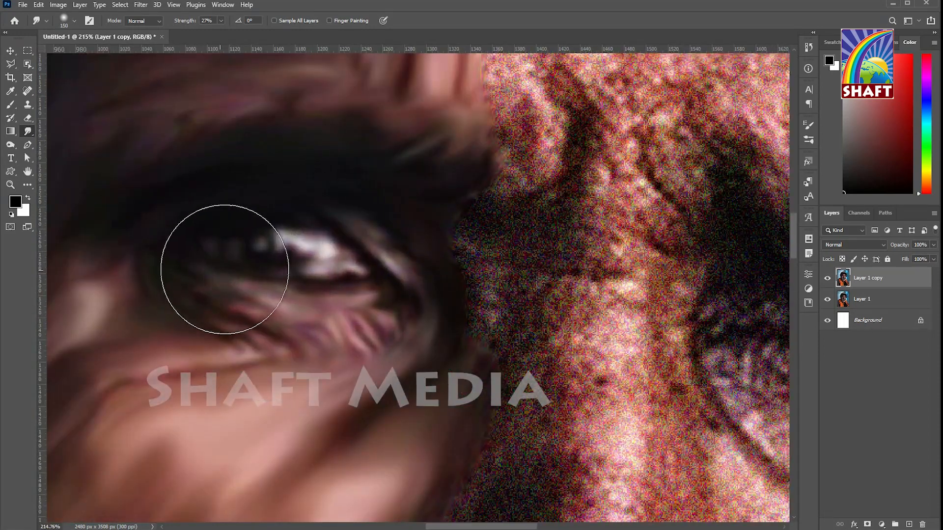
pyautogui.moveTo(499, 217)
pyautogui.mouseDown()
pyautogui.moveTo(508, 140)
pyautogui.moveTo(556, 179)
pyautogui.moveTo(539, 86)
pyautogui.moveTo(527, 222)
pyautogui.moveTo(562, 148)
pyautogui.moveTo(510, 247)
pyautogui.moveTo(551, 267)
pyautogui.moveTo(562, 298)
pyautogui.moveTo(463, 377)
pyautogui.mouseUp()
pyautogui.moveTo(487, 323); pyautogui.dragTo(466, 131)
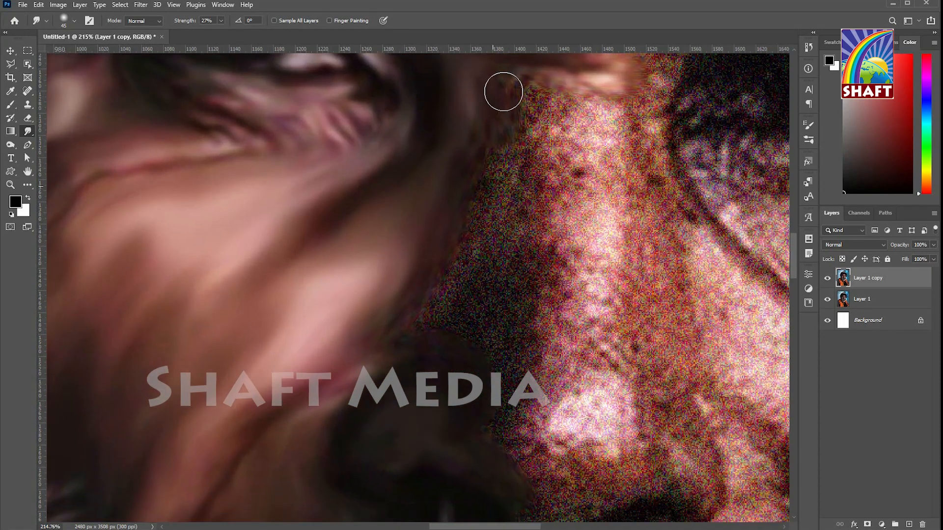
pyautogui.moveTo(503, 91)
pyautogui.mouseDown()
pyautogui.moveTo(469, 217)
pyautogui.moveTo(478, 203)
pyautogui.moveTo(431, 270)
pyautogui.moveTo(538, 125)
pyautogui.moveTo(527, 126)
pyautogui.moveTo(528, 247)
pyautogui.moveTo(495, 451)
pyautogui.moveTo(537, 239)
pyautogui.moveTo(511, 325)
pyautogui.moveTo(463, 373)
pyautogui.mouseUp()
pyautogui.moveTo(361, 364); pyautogui.dragTo(367, 370)
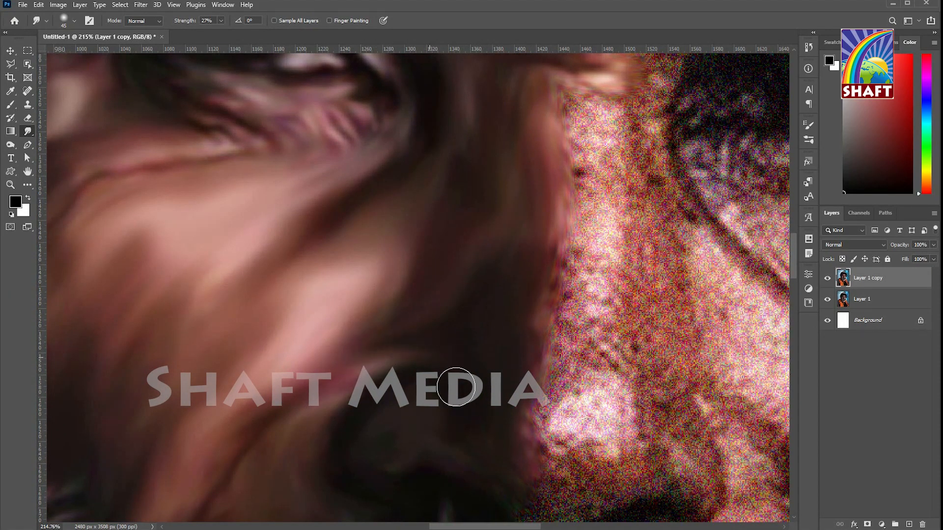
# - Smudge the nose tip, the dark right nostril and the moustache roots beneath it with a size 20 brush
pyautogui.moveTo(319, 348)
pyautogui.mouseDown()
pyautogui.moveTo(390, 239)
pyautogui.moveTo(459, 75)
pyautogui.mouseUp()
pyautogui.moveTo(552, 408); pyautogui.dragTo(379, 308)
pyautogui.moveTo(413, 295)
pyautogui.mouseDown()
pyautogui.moveTo(354, 345)
pyautogui.moveTo(283, 335)
pyautogui.mouseUp()
pyautogui.moveTo(305, 386)
pyautogui.mouseDown()
pyautogui.moveTo(472, 359)
pyautogui.moveTo(374, 437)
pyautogui.moveTo(359, 463)
pyautogui.mouseUp()
pyautogui.moveTo(426, 405); pyautogui.dragTo(357, 365)
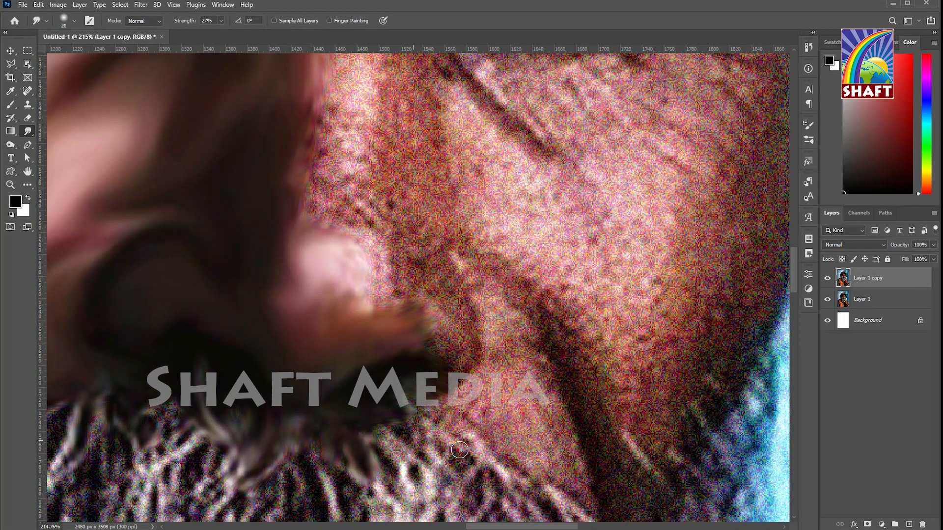
pyautogui.moveTo(460, 450); pyautogui.dragTo(388, 435)
pyautogui.moveTo(455, 322)
pyautogui.mouseDown()
pyautogui.moveTo(292, 320)
pyautogui.moveTo(351, 268)
pyautogui.moveTo(442, 320)
pyautogui.moveTo(367, 322)
pyautogui.moveTo(337, 457)
pyautogui.mouseUp()
# - Smudge the bright nose bridge lengthwise with a size 50 brush
pyautogui.press(']')
pyautogui.press(']')
pyautogui.press(']')
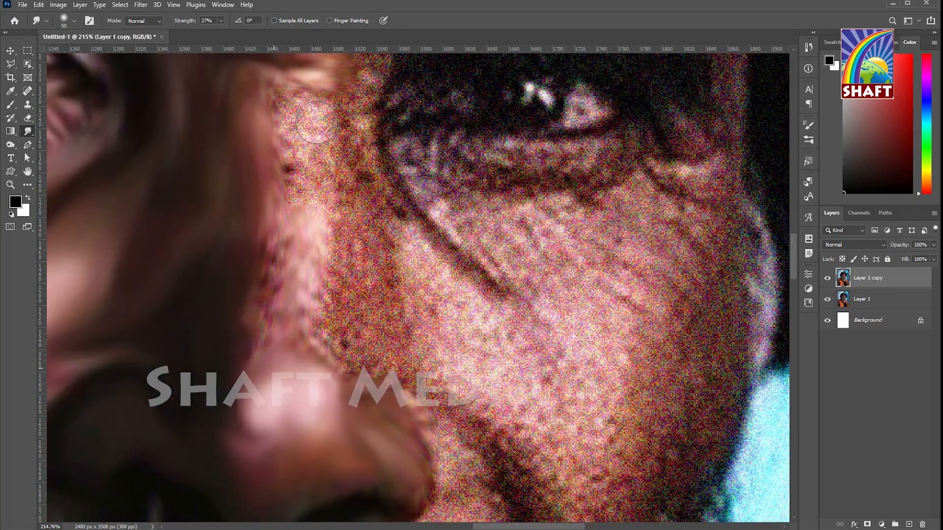
pyautogui.moveTo(290, 309)
pyautogui.mouseDown()
pyautogui.moveTo(295, 96)
pyautogui.moveTo(272, 246)
pyautogui.moveTo(345, 266)
pyautogui.moveTo(273, 242)
pyautogui.moveTo(516, 373)
pyautogui.moveTo(406, 385)
pyautogui.moveTo(293, 142)
pyautogui.mouseUp()
# - Smudge the right nostril wing and the skin between it and the cheek fold with a size 30 brush
pyautogui.press('[')
pyautogui.press('[')
pyautogui.press('[')
pyautogui.press('[')
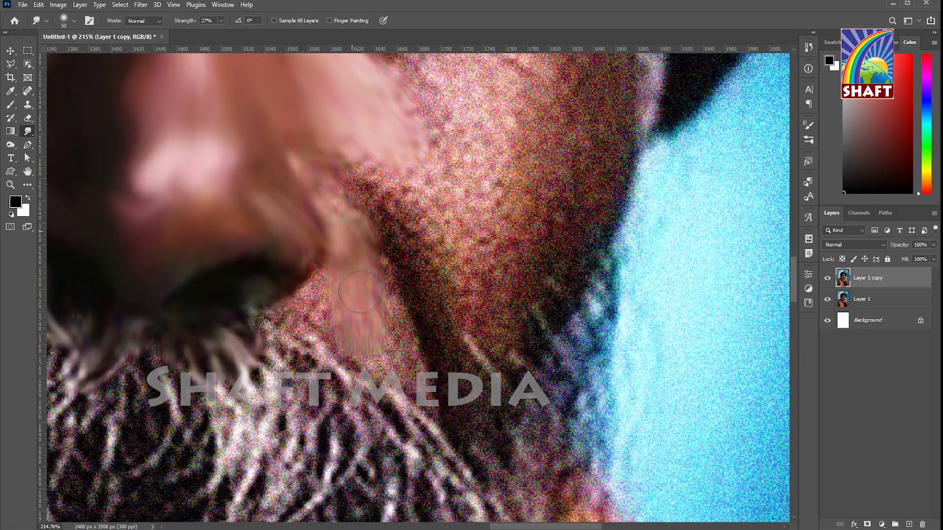
pyautogui.moveTo(357, 195)
pyautogui.mouseDown()
pyautogui.moveTo(320, 177)
pyautogui.moveTo(393, 393)
pyautogui.moveTo(293, 318)
pyautogui.mouseUp()
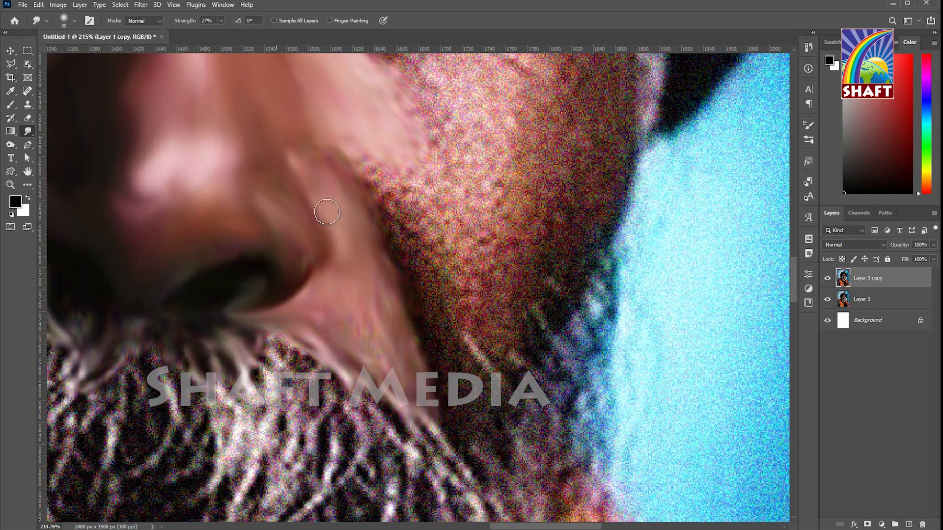
pyautogui.moveTo(365, 285); pyautogui.dragTo(255, 246)
# - Smudge the right cheek and its smile fold from below the eye towards the beard with a size 70 brush
pyautogui.press(']')
pyautogui.press(']')
pyautogui.press(']')
pyautogui.press(']')
pyautogui.moveTo(318, 278)
pyautogui.mouseDown()
pyautogui.moveTo(229, 126)
pyautogui.moveTo(371, 328)
pyautogui.moveTo(276, 86)
pyautogui.moveTo(364, 312)
pyautogui.mouseUp()
pyautogui.moveTo(364, 236); pyautogui.dragTo(324, 429)
pyautogui.press(']')
pyautogui.press(']')
pyautogui.moveTo(378, 363)
pyautogui.mouseDown()
pyautogui.moveTo(343, 334)
pyautogui.moveTo(243, 141)
pyautogui.mouseUp()
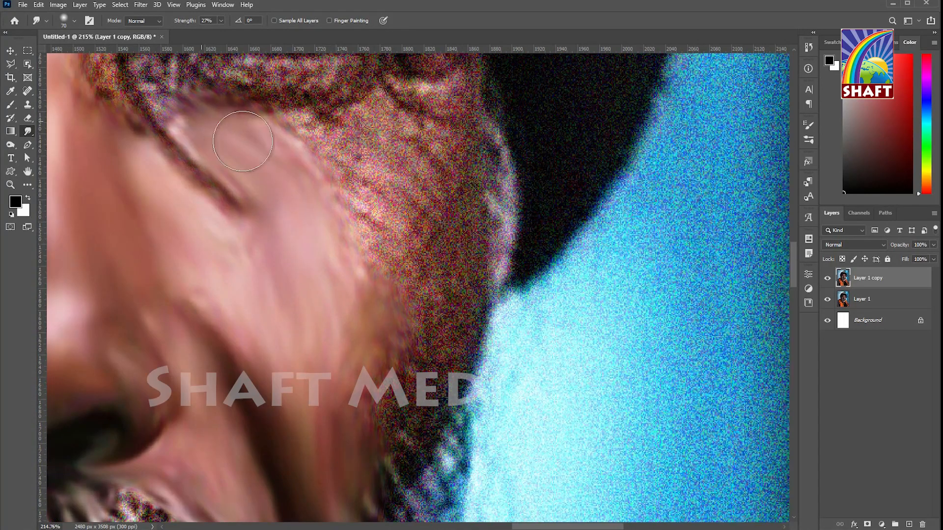
pyautogui.moveTo(167, 139)
pyautogui.mouseDown()
pyautogui.moveTo(295, 238)
pyautogui.moveTo(364, 343)
pyautogui.moveTo(385, 500)
pyautogui.moveTo(351, 346)
pyautogui.mouseUp()
# - Smudge the inner corner and lower lid of the right eye with a size 15 brush
pyautogui.scroll(6, 122, 89)
pyautogui.moveTo(123, 90)
pyautogui.mouseDown()
pyautogui.moveTo(249, 257)
pyautogui.moveTo(285, 335)
pyautogui.mouseUp()
pyautogui.moveTo(275, 221)
pyautogui.mouseDown()
pyautogui.moveTo(266, 146)
pyautogui.moveTo(243, 270)
pyautogui.moveTo(336, 290)
pyautogui.moveTo(353, 359)
pyautogui.mouseUp()
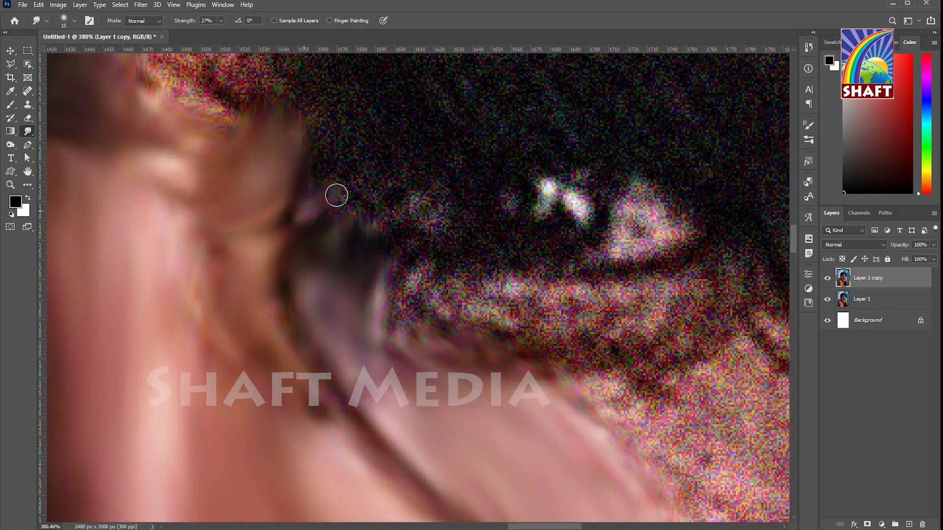
pyautogui.moveTo(417, 265)
pyautogui.mouseDown()
pyautogui.moveTo(423, 293)
pyautogui.moveTo(496, 311)
pyautogui.mouseUp()
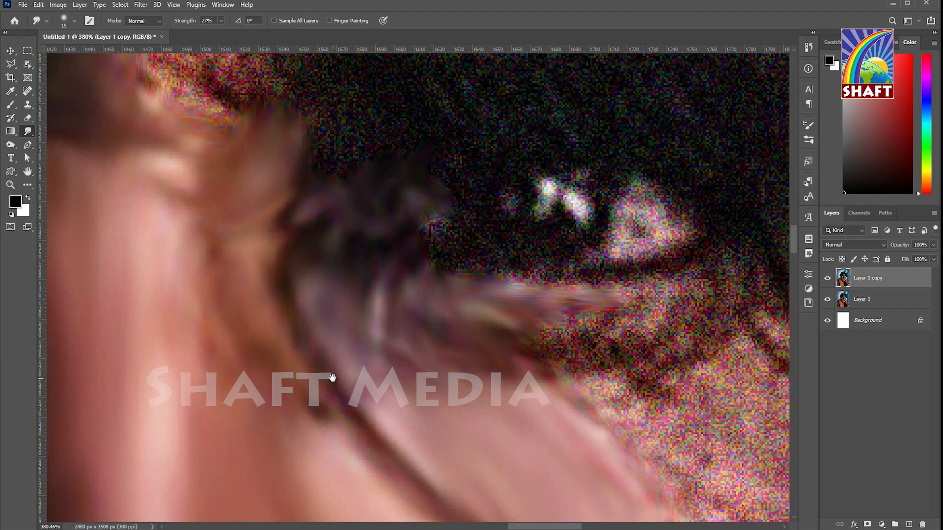
pyautogui.moveTo(333, 377); pyautogui.dragTo(103, 391)
pyautogui.moveTo(280, 334)
pyautogui.mouseDown()
pyautogui.moveTo(345, 362)
pyautogui.moveTo(394, 368)
pyautogui.moveTo(257, 303)
pyautogui.moveTo(499, 347)
pyautogui.moveTo(462, 340)
pyautogui.mouseUp()
pyautogui.moveTo(310, 305); pyautogui.dragTo(263, 305)
# - Smudge the right eyebrow and the dark upper lid beneath it along the hair direction with a size 15 brush
pyautogui.moveTo(163, 113)
pyautogui.mouseDown()
pyautogui.moveTo(288, 362)
pyautogui.moveTo(280, 322)
pyautogui.mouseUp()
pyautogui.press(']')
pyautogui.press(']')
pyautogui.press(']')
pyautogui.moveTo(185, 337)
pyautogui.mouseDown()
pyautogui.moveTo(154, 280)
pyautogui.moveTo(315, 267)
pyautogui.moveTo(476, 227)
pyautogui.moveTo(290, 281)
pyautogui.moveTo(319, 322)
pyautogui.moveTo(181, 353)
pyautogui.moveTo(362, 392)
pyautogui.moveTo(278, 431)
pyautogui.mouseUp()
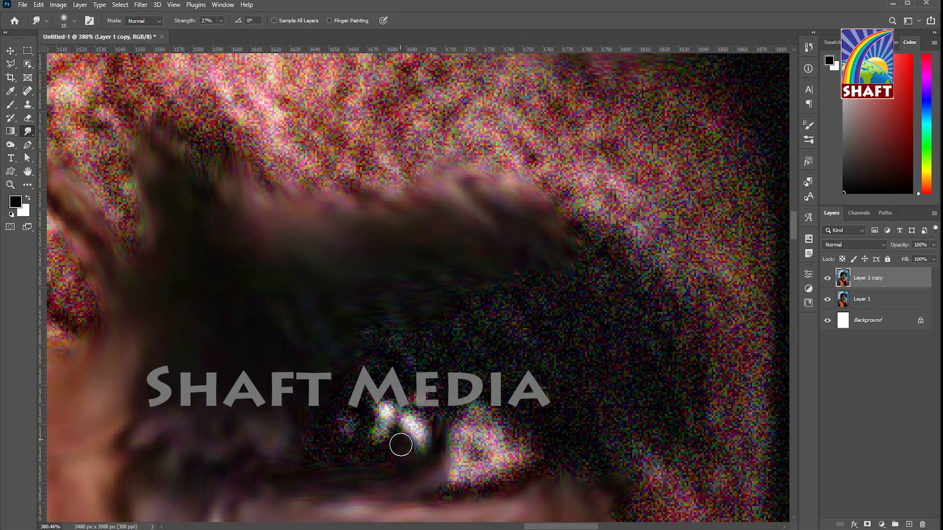
# - Smudge the highlights, eye white and surrounding dark area of the right eye with a size 15 brush
pyautogui.moveTo(389, 446); pyautogui.dragTo(353, 267)
pyautogui.scroll(3, 354, 267)
pyautogui.moveTo(437, 295)
pyautogui.mouseDown()
pyautogui.moveTo(467, 255)
pyautogui.moveTo(437, 309)
pyautogui.moveTo(484, 216)
pyautogui.moveTo(385, 212)
pyautogui.moveTo(337, 239)
pyautogui.mouseUp()
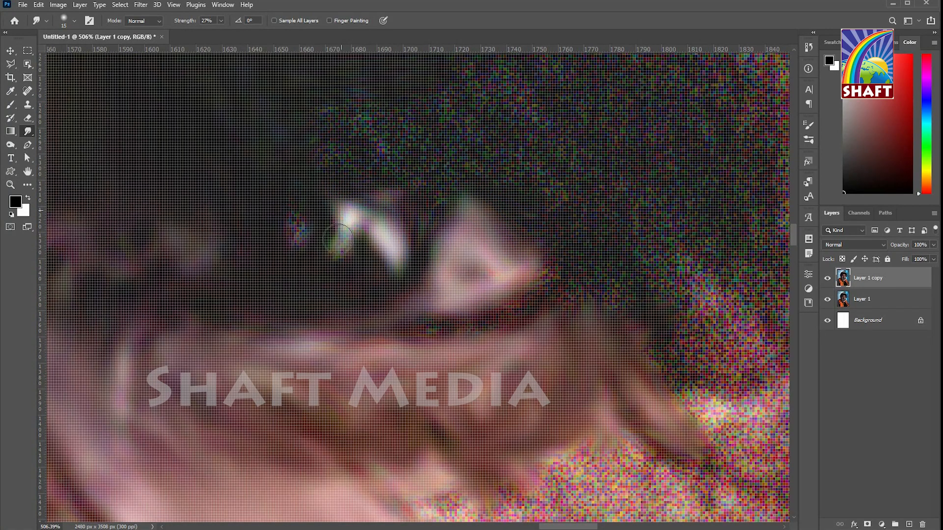
pyautogui.moveTo(364, 161)
pyautogui.mouseDown()
pyautogui.moveTo(427, 97)
pyautogui.moveTo(556, 225)
pyautogui.mouseUp()
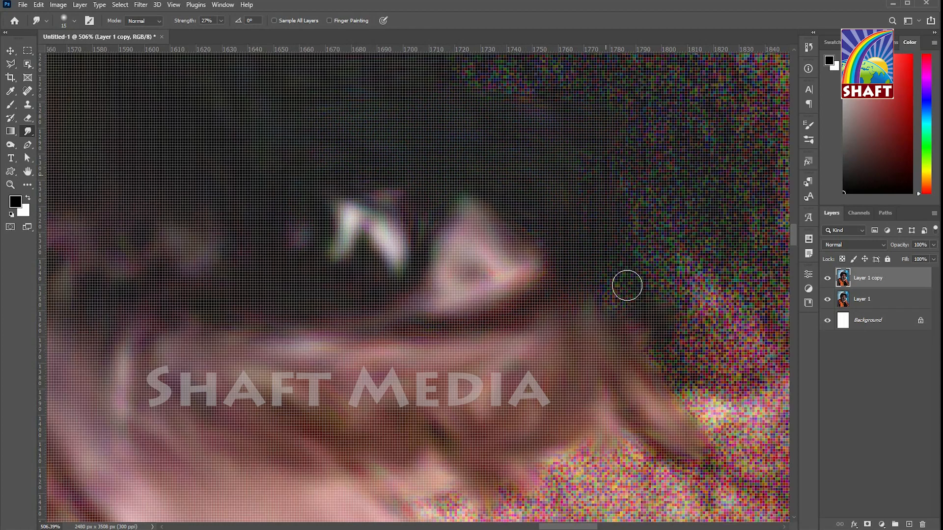
# - Smudge the wrinkles and skin at the outer corner of the right eye with a size 15 brush
pyautogui.moveTo(670, 263); pyautogui.dragTo(739, 307)
pyautogui.moveTo(656, 358); pyautogui.dragTo(380, 349)
pyautogui.moveTo(435, 310)
pyautogui.mouseDown()
pyautogui.moveTo(479, 340)
pyautogui.moveTo(522, 440)
pyautogui.moveTo(300, 449)
pyautogui.mouseUp()
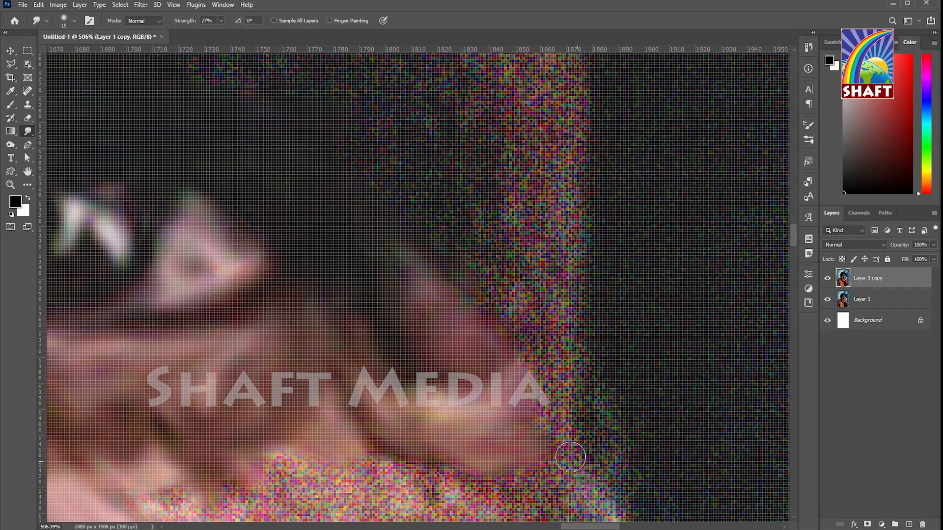
pyautogui.moveTo(570, 457)
pyautogui.mouseDown()
pyautogui.moveTo(533, 288)
pyautogui.moveTo(479, 277)
pyautogui.mouseUp()
# - Smudge the outer end of the right eyebrow and the dark lid below it with a size 15 brush
pyautogui.moveTo(291, 96); pyautogui.dragTo(392, 364)
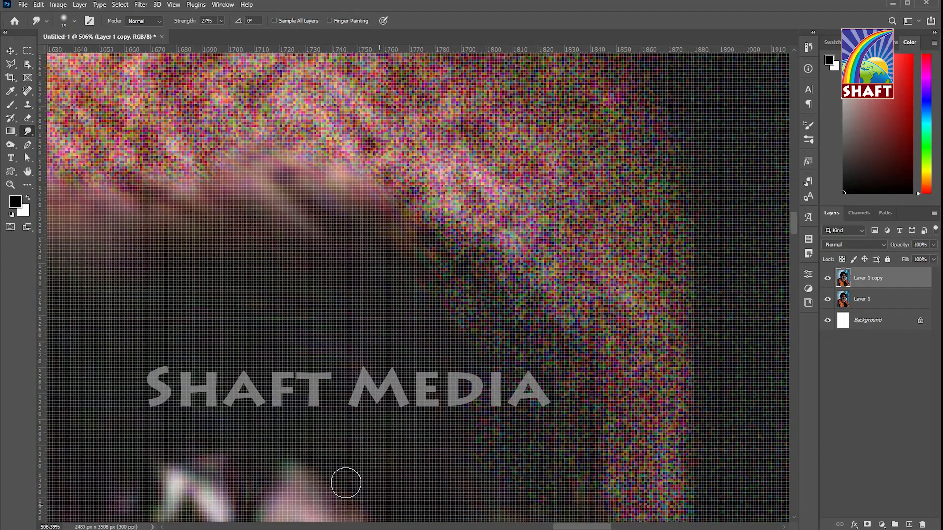
pyautogui.moveTo(586, 471)
pyautogui.mouseDown()
pyautogui.moveTo(432, 278)
pyautogui.moveTo(535, 258)
pyautogui.moveTo(592, 355)
pyautogui.mouseUp()
pyautogui.scroll(-7, 499, 358)
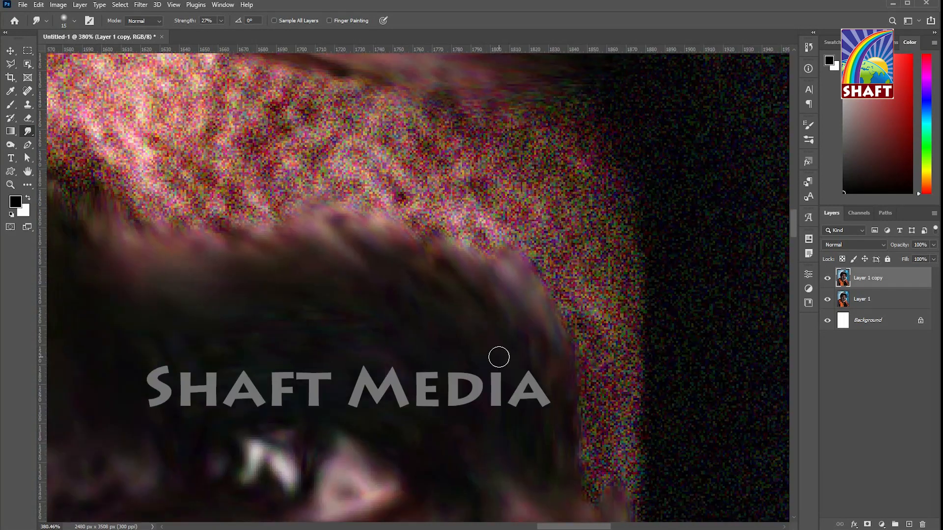
# - Smudge the skin under the right eye and the outer cheek with a size 25 brush, raising the strength to 40%
pyautogui.press(']')
pyautogui.press(']')
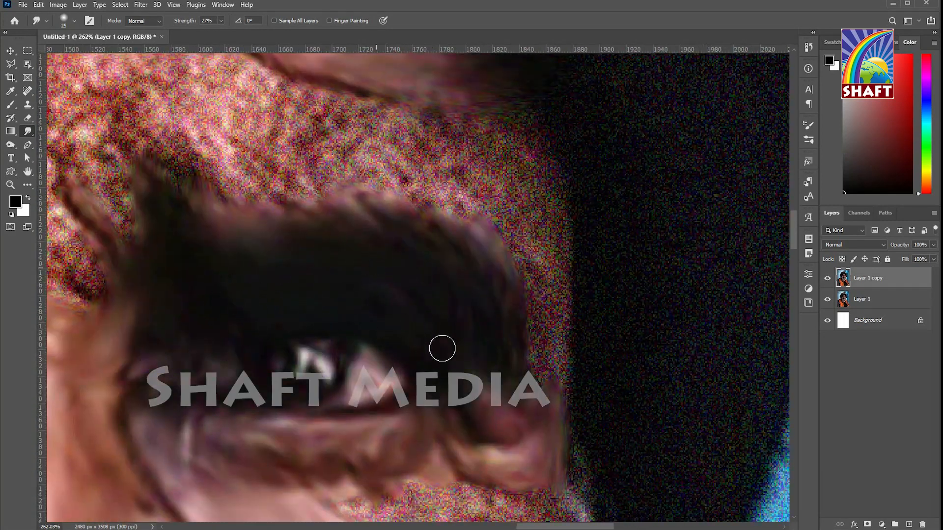
pyautogui.moveTo(456, 483)
pyautogui.mouseDown()
pyautogui.moveTo(413, 368)
pyautogui.moveTo(299, 457)
pyautogui.mouseUp()
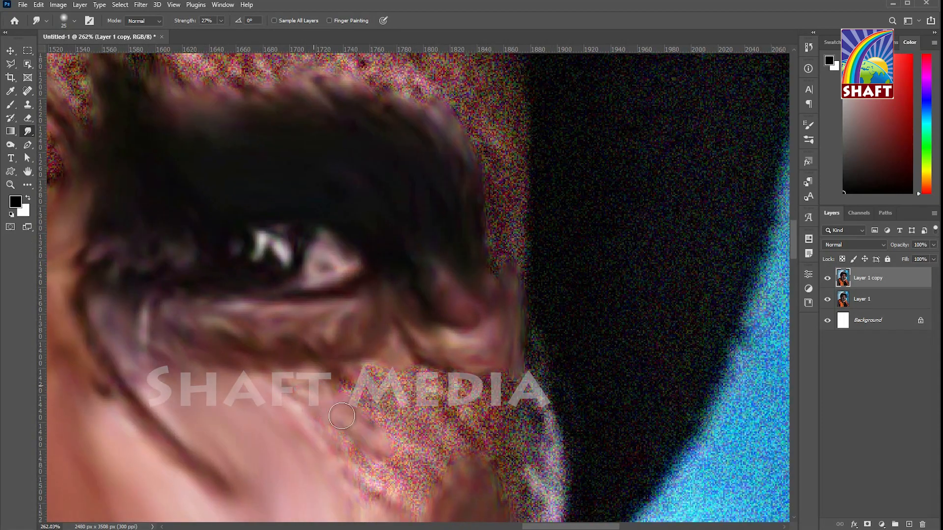
pyautogui.moveTo(423, 442); pyautogui.dragTo(354, 506)
pyautogui.moveTo(416, 351); pyautogui.dragTo(378, 199)
pyautogui.scroll(5, 378, 200)
pyautogui.moveTo(314, 417)
pyautogui.mouseDown()
pyautogui.moveTo(383, 437)
pyautogui.moveTo(295, 191)
pyautogui.moveTo(378, 221)
pyautogui.moveTo(536, 407)
pyautogui.mouseUp()
pyautogui.scroll(-3, 537, 408)
pyautogui.moveTo(536, 483); pyautogui.dragTo(381, 239)
pyautogui.moveTo(398, 293); pyautogui.dragTo(403, 314)
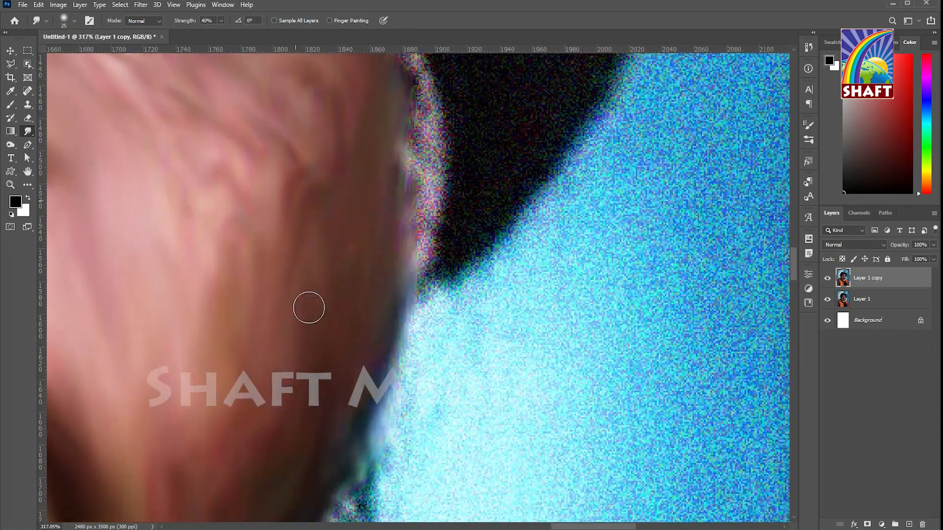
# - Smudge the outer edge of the right cheek, the right ear and the adjoining part of the black hat at 40% strength
pyautogui.moveTo(373, 437); pyautogui.dragTo(402, 334)
pyautogui.moveTo(402, 237)
pyautogui.mouseDown()
pyautogui.moveTo(308, 399)
pyautogui.moveTo(323, 199)
pyautogui.moveTo(310, 476)
pyautogui.moveTo(440, 332)
pyautogui.moveTo(444, 193)
pyautogui.moveTo(432, 410)
pyautogui.mouseUp()
pyautogui.moveTo(354, 373)
pyautogui.mouseDown()
pyautogui.moveTo(315, 288)
pyautogui.moveTo(438, 415)
pyautogui.moveTo(505, 414)
pyautogui.moveTo(503, 476)
pyautogui.mouseUp()
pyautogui.moveTo(320, 175)
pyautogui.mouseDown()
pyautogui.moveTo(379, 420)
pyautogui.moveTo(380, 266)
pyautogui.mouseUp()
pyautogui.moveTo(356, 219); pyautogui.dragTo(344, 447)
pyautogui.moveTo(324, 255); pyautogui.dragTo(258, 177)
pyautogui.moveTo(258, 178)
pyautogui.mouseDown()
pyautogui.moveTo(360, 322)
pyautogui.moveTo(347, 162)
pyautogui.mouseUp()
pyautogui.moveTo(346, 226); pyautogui.dragTo(417, 371)
pyautogui.moveTo(295, 221)
pyautogui.mouseDown()
pyautogui.moveTo(377, 177)
pyautogui.moveTo(146, 258)
pyautogui.mouseUp()
pyautogui.moveTo(146, 258)
pyautogui.mouseDown()
pyautogui.moveTo(230, 141)
pyautogui.moveTo(298, 229)
pyautogui.moveTo(147, 246)
pyautogui.mouseUp()
pyautogui.moveTo(137, 266)
pyautogui.mouseDown()
pyautogui.moveTo(442, 295)
pyautogui.moveTo(421, 297)
pyautogui.moveTo(350, 174)
pyautogui.moveTo(293, 259)
pyautogui.moveTo(314, 271)
pyautogui.moveTo(303, 143)
pyautogui.moveTo(307, 194)
pyautogui.mouseUp()
# - Adjust the brush size and smudge the remaining grainy skin on the right side of the face at 40% strength
pyautogui.press(']')
pyautogui.press(']')
pyautogui.press(']')
pyautogui.press(']')
pyautogui.press(']')
pyautogui.moveTo(224, 278); pyautogui.dragTo(450, 284)
pyautogui.press('[')
pyautogui.press('[')
pyautogui.press('[')
pyautogui.press('[')
pyautogui.moveTo(344, 221)
pyautogui.mouseDown()
pyautogui.moveTo(147, 142)
pyautogui.moveTo(207, 116)
pyautogui.moveTo(382, 172)
pyautogui.moveTo(212, 151)
pyautogui.mouseUp()
pyautogui.moveTo(368, 438)
pyautogui.mouseDown()
pyautogui.moveTo(344, 285)
pyautogui.moveTo(400, 253)
pyautogui.moveTo(493, 284)
pyautogui.moveTo(552, 339)
pyautogui.moveTo(568, 299)
pyautogui.mouseUp()
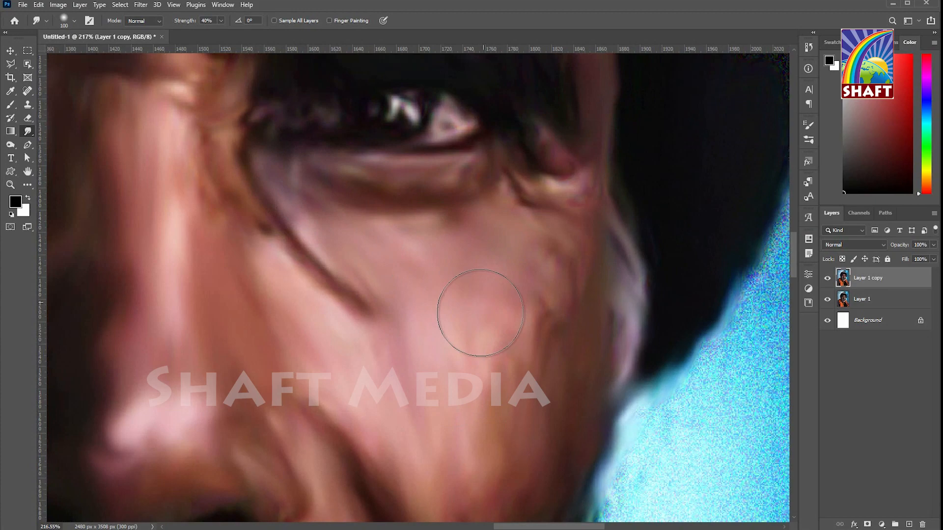
# - Blend the right cheek, the right eyebrow's edges and the skin beside the hat with a size 100 brush at 40% strength
pyautogui.moveTo(480, 312)
pyautogui.mouseDown()
pyautogui.moveTo(449, 399)
pyautogui.moveTo(518, 180)
pyautogui.mouseUp()
pyautogui.moveTo(373, 181)
pyautogui.mouseDown()
pyautogui.moveTo(197, 195)
pyautogui.moveTo(165, 181)
pyautogui.moveTo(221, 208)
pyautogui.mouseUp()
pyautogui.scroll(3, 173, 169)
pyautogui.moveTo(349, 91); pyautogui.dragTo(260, 213)
pyautogui.moveTo(260, 214); pyautogui.dragTo(320, 217)
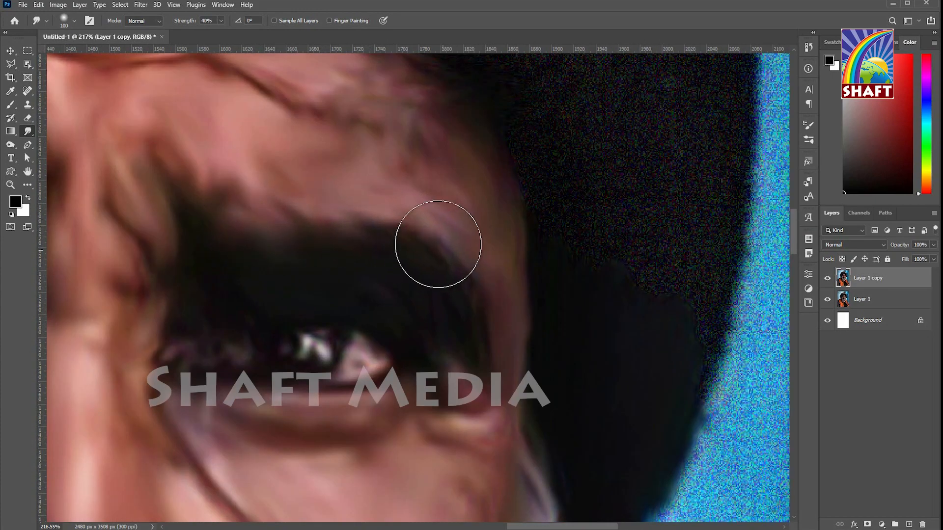
pyautogui.moveTo(471, 337)
pyautogui.mouseDown()
pyautogui.moveTo(404, 105)
pyautogui.moveTo(378, 102)
pyautogui.mouseUp()
pyautogui.scroll(-15, 178, 216)
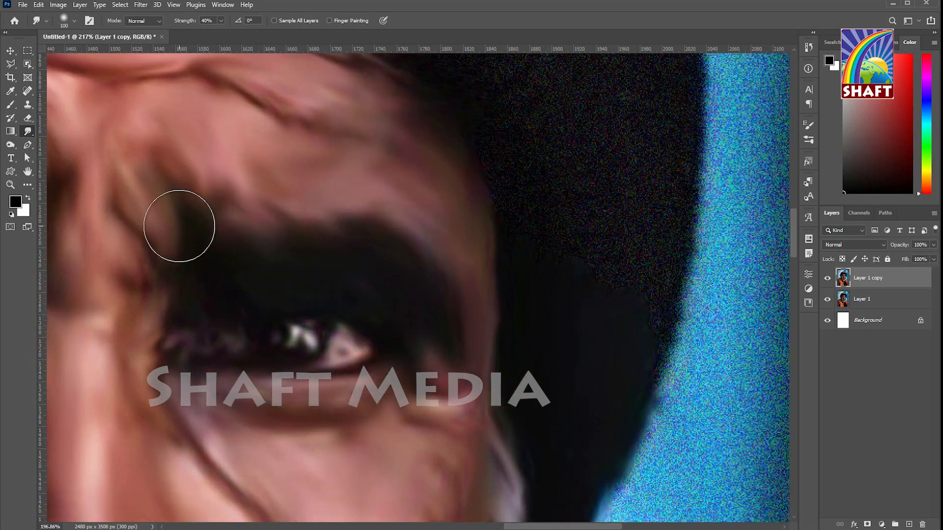
pyautogui.scroll(2, 223, 254)
pyautogui.moveTo(391, 357); pyautogui.dragTo(522, 265)
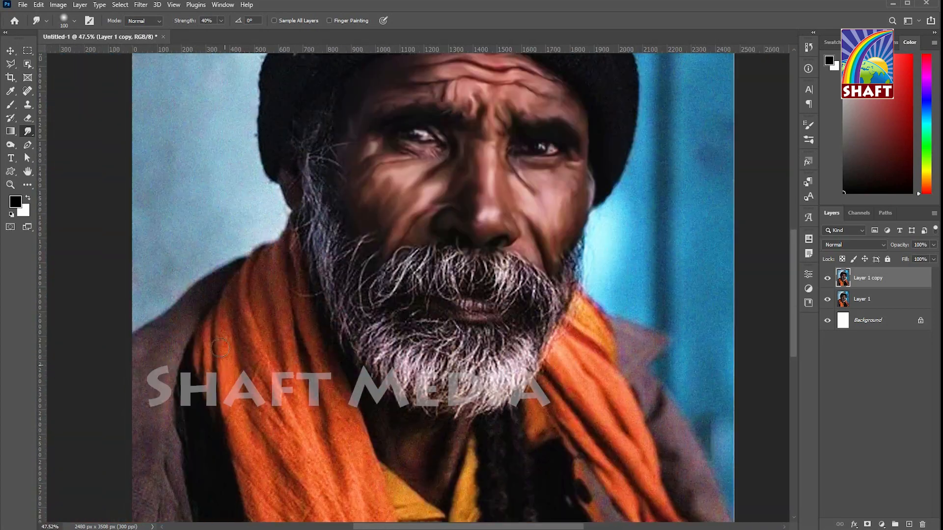
# - Smudge the broad left fold of the orange scarf along its length with a size 100 brush at 40% strength
pyautogui.scroll(8, 273, 398)
pyautogui.moveTo(273, 398); pyautogui.dragTo(339, 263)
pyautogui.moveTo(270, 339); pyautogui.dragTo(230, 40)
pyautogui.scroll(5, 245, 248)
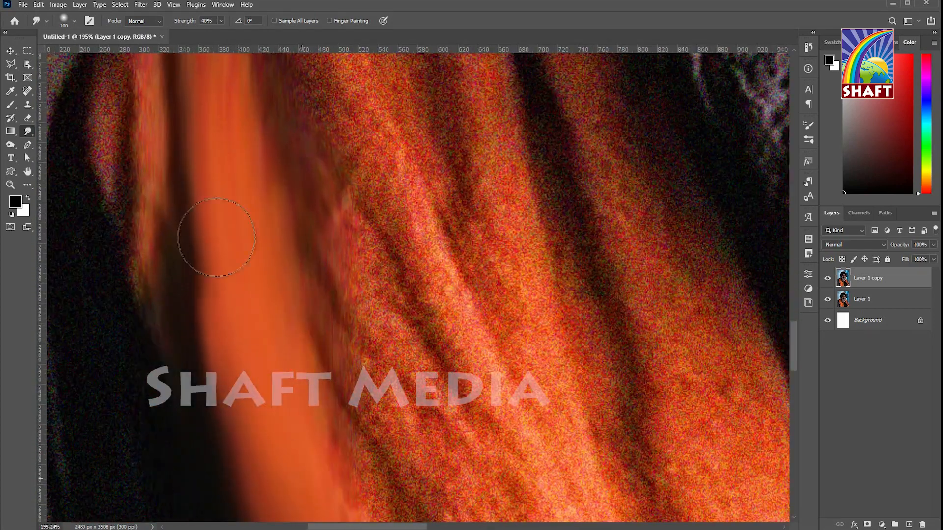
pyautogui.moveTo(221, 314); pyautogui.dragTo(253, 165)
pyautogui.moveTo(253, 165); pyautogui.dragTo(293, 343)
pyautogui.scroll(5, 259, 104)
# - Smudge the narrow folds along the scarf's left edge with a size 50 brush
pyautogui.press('[')
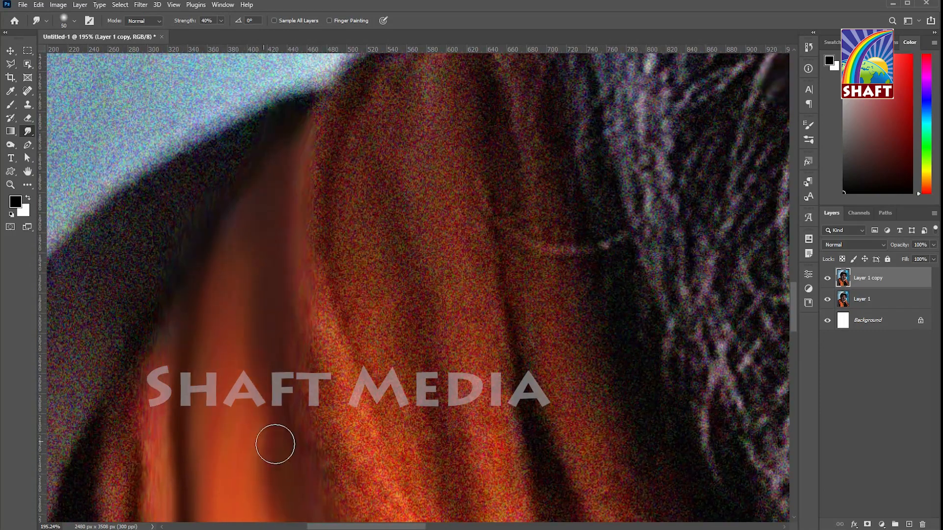
pyautogui.moveTo(267, 377); pyautogui.dragTo(346, 207)
pyautogui.moveTo(231, 237); pyautogui.dragTo(233, 479)
pyautogui.moveTo(189, 261); pyautogui.dragTo(178, 422)
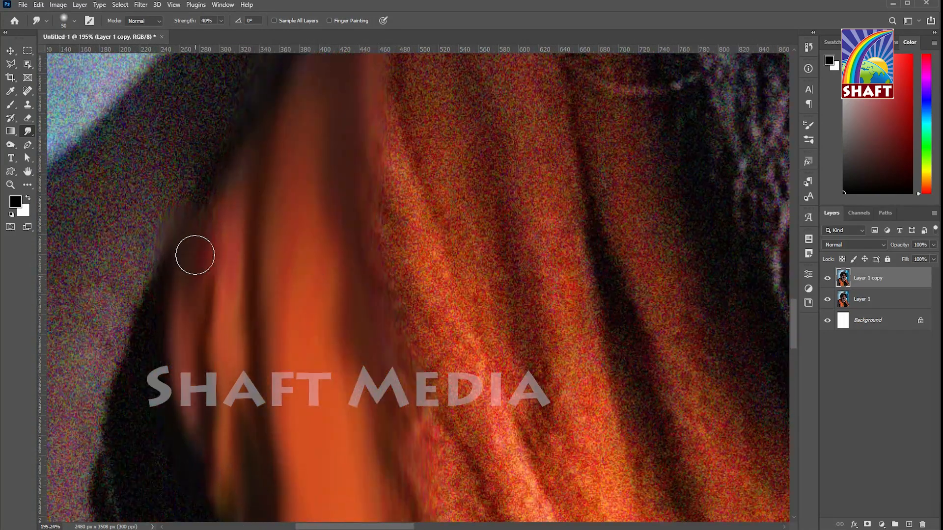
# - Smudge the jacket's left shoulder beside the scarf with a size 50 brush, and close the browser window that popped up
pyautogui.moveTo(147, 294); pyautogui.dragTo(260, 109)
pyautogui.scroll(-2, 339, 270)
pyautogui.scroll(5, 340, 270)
pyautogui.moveTo(162, 305); pyautogui.dragTo(148, 467)
pyautogui.moveTo(257, 281)
pyautogui.mouseDown()
pyautogui.moveTo(266, 340)
pyautogui.moveTo(224, 387)
pyautogui.mouseUp()
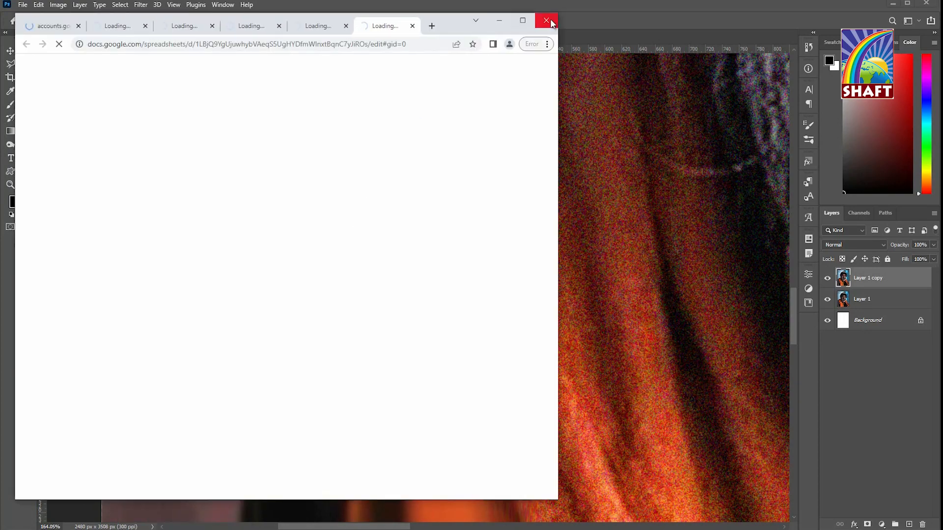
pyautogui.click(549, 22)
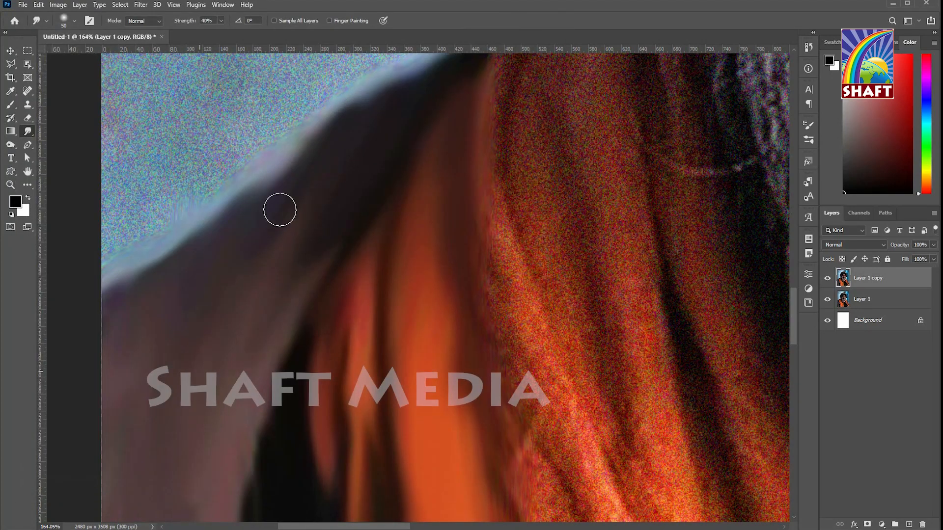
# - Smudge the jacket's left shoulder edge and the narrow scarf folds up to the beard with a size 50 brush at 40% strength
pyautogui.moveTo(325, 163); pyautogui.dragTo(260, 257)
pyautogui.moveTo(419, 155); pyautogui.dragTo(447, 344)
pyautogui.moveTo(461, 149)
pyautogui.mouseDown()
pyautogui.moveTo(490, 231)
pyautogui.moveTo(422, 329)
pyautogui.mouseUp()
pyautogui.moveTo(452, 202)
pyautogui.mouseDown()
pyautogui.moveTo(521, 127)
pyautogui.moveTo(499, 309)
pyautogui.moveTo(410, 351)
pyautogui.moveTo(461, 169)
pyautogui.moveTo(493, 134)
pyautogui.moveTo(446, 20)
pyautogui.mouseUp()
pyautogui.moveTo(359, 504)
pyautogui.mouseDown()
pyautogui.moveTo(402, 515)
pyautogui.moveTo(493, 434)
pyautogui.moveTo(424, 516)
pyautogui.mouseUp()
pyautogui.moveTo(483, 460)
pyautogui.mouseDown()
pyautogui.moveTo(373, 436)
pyautogui.moveTo(421, 343)
pyautogui.moveTo(500, 496)
pyautogui.mouseUp()
pyautogui.scroll(5, 377, 132)
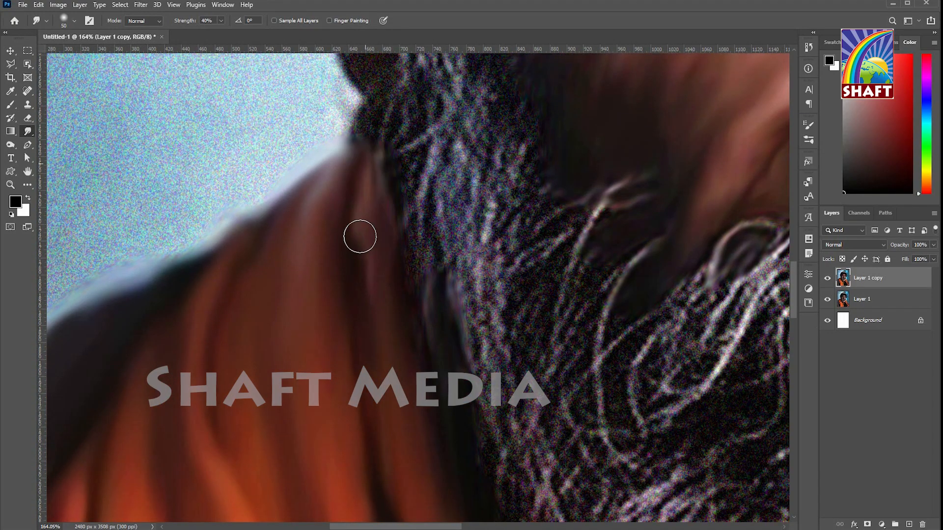
# - Smudge the orange scarf's folds below the shoulder, up to the dark neck area, with a size 50 brush
pyautogui.scroll(-14, 351, 234)
pyautogui.moveTo(245, 338); pyautogui.dragTo(285, 431)
pyautogui.moveTo(237, 243)
pyautogui.mouseDown()
pyautogui.moveTo(260, 248)
pyautogui.moveTo(375, 423)
pyautogui.moveTo(439, 426)
pyautogui.moveTo(432, 471)
pyautogui.mouseUp()
pyautogui.moveTo(345, 354); pyautogui.dragTo(374, 254)
pyautogui.moveTo(260, 323); pyautogui.dragTo(468, 518)
pyautogui.moveTo(250, 495); pyautogui.dragTo(309, 454)
pyautogui.moveTo(457, 351)
pyautogui.mouseDown()
pyautogui.moveTo(277, 344)
pyautogui.moveTo(337, 309)
pyautogui.moveTo(432, 384)
pyautogui.moveTo(444, 314)
pyautogui.moveTo(338, 69)
pyautogui.mouseUp()
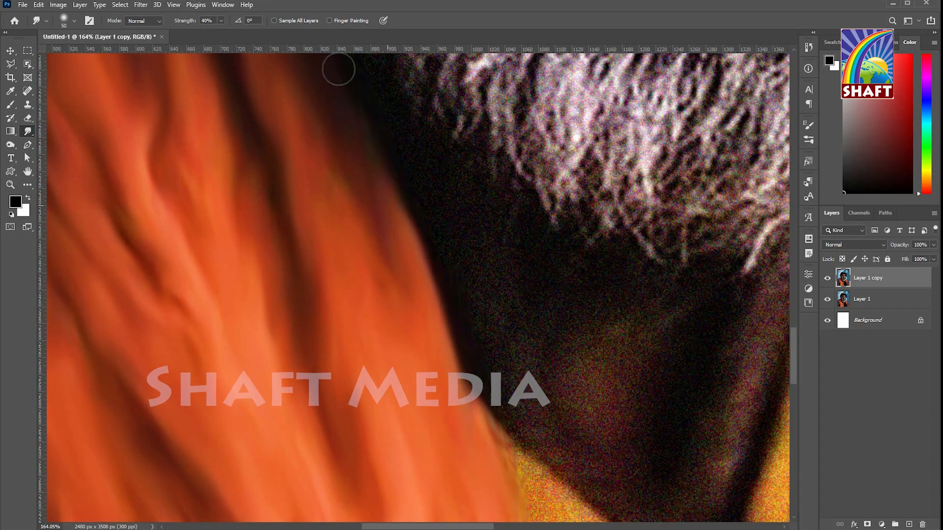
pyautogui.scroll(-6, 322, 295)
pyautogui.moveTo(123, 392); pyautogui.dragTo(208, 330)
# - Smudge the grey jacket panel and its black lining down the portrait's left side, using brush sizes between 60 and 175
pyautogui.scroll(3, 208, 330)
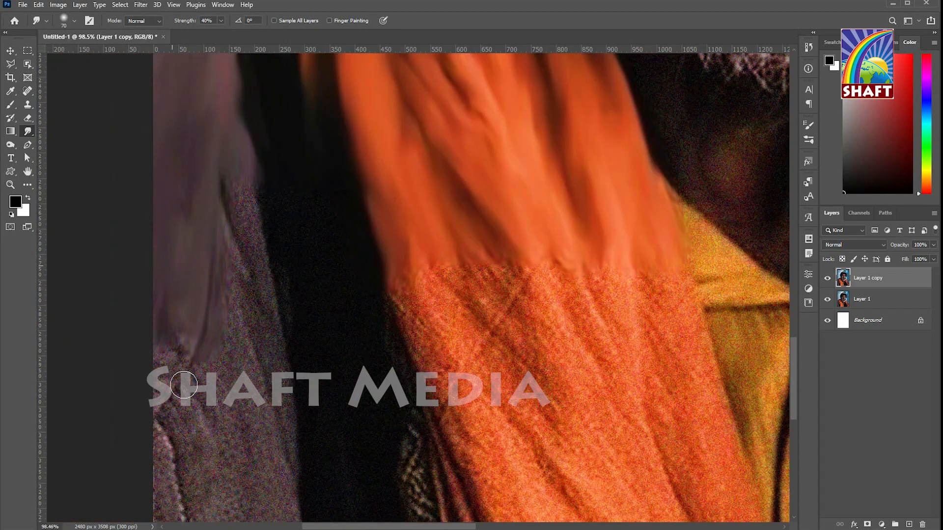
pyautogui.moveTo(184, 385); pyautogui.dragTo(173, 520)
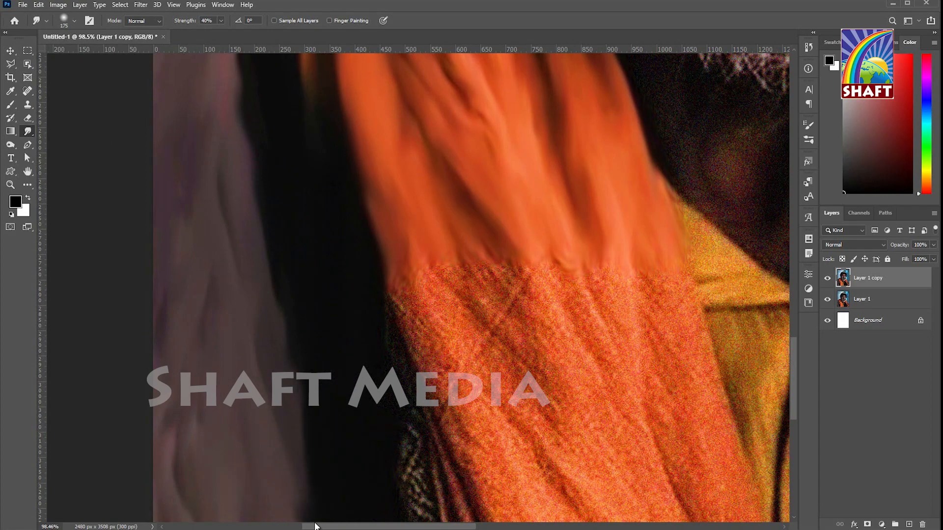
pyautogui.moveTo(209, 326); pyautogui.dragTo(105, 218)
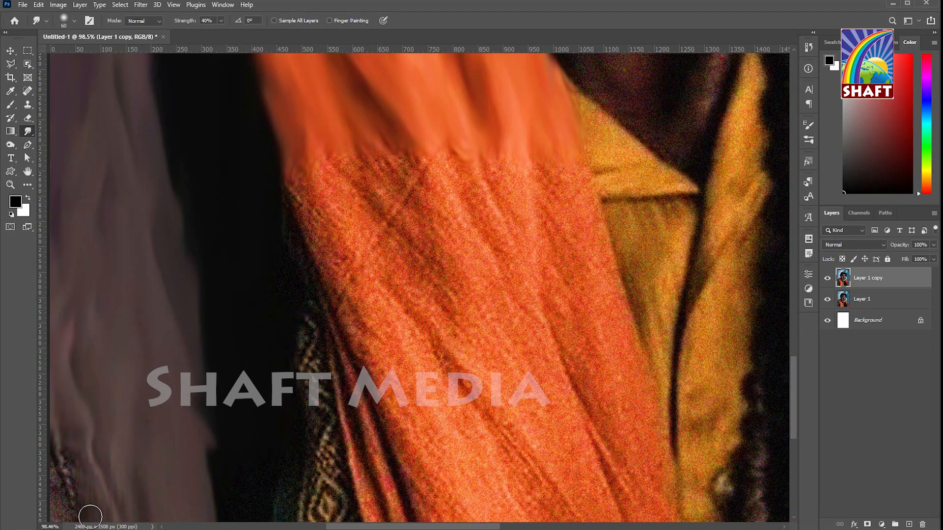
pyautogui.moveTo(89, 516); pyautogui.dragTo(147, 422)
# - Smudge the patterned trim and narrow fold along the scarf's lower left edge with a size 30 brush
pyautogui.scroll(5, 330, 368)
pyautogui.moveTo(286, 500)
pyautogui.mouseDown()
pyautogui.moveTo(392, 383)
pyautogui.moveTo(428, 276)
pyautogui.mouseUp()
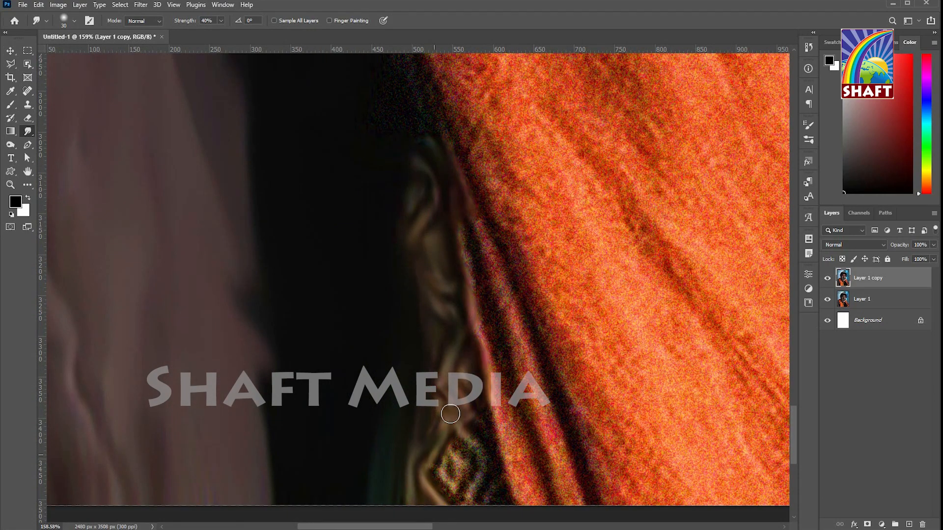
pyautogui.scroll(-8, 263, 362)
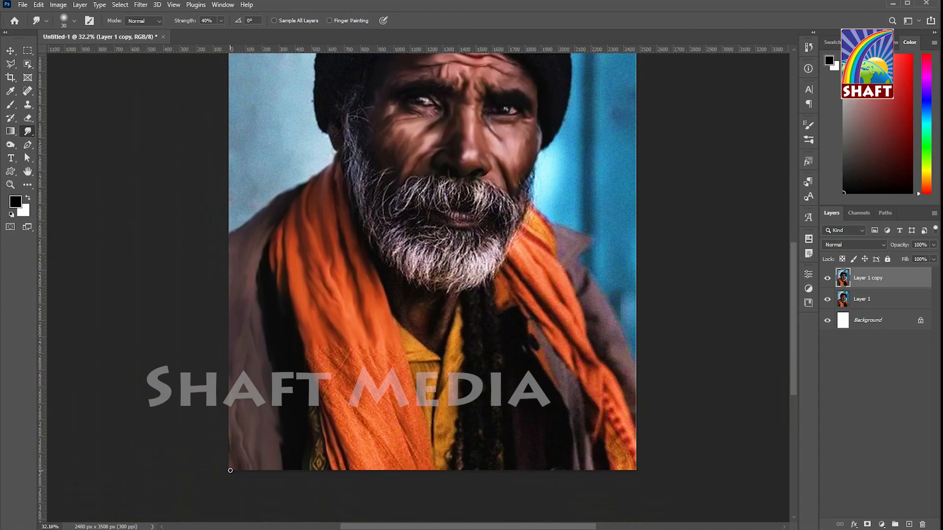
# - Smudge the grainy middle of the left scarf along its diagonal folds, blending it into the upper part with a size 90 brush
pyautogui.scroll(4, 231, 376)
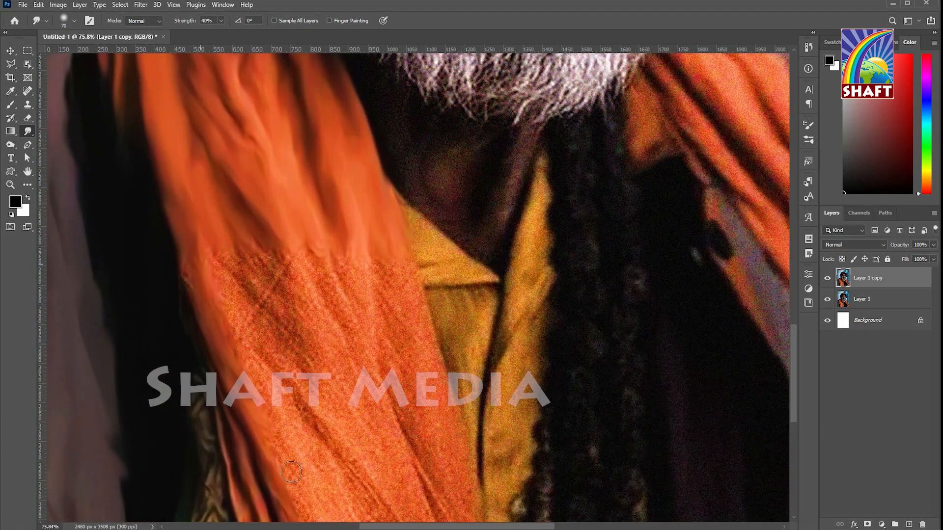
pyautogui.scroll(4, 288, 349)
pyautogui.press('[')
pyautogui.press('[')
pyautogui.press('[')
pyautogui.press('[')
pyautogui.press('[')
pyautogui.moveTo(197, 212); pyautogui.dragTo(303, 344)
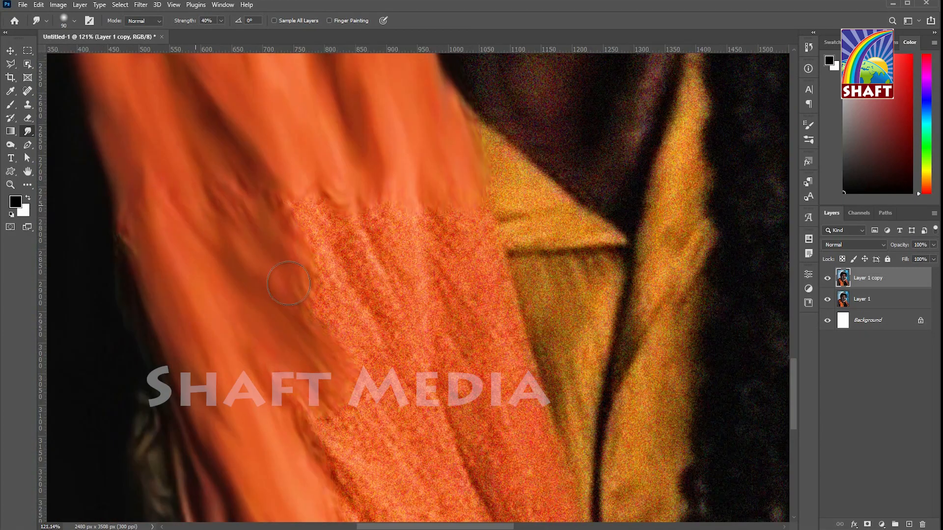
pyautogui.moveTo(287, 206); pyautogui.dragTo(378, 360)
pyautogui.moveTo(330, 206); pyautogui.dragTo(404, 413)
pyautogui.moveTo(413, 147); pyautogui.dragTo(459, 343)
pyautogui.moveTo(441, 221); pyautogui.dragTo(491, 356)
# - Smudge the scarf's lower folds and its edge beside the yellow shirt with a smaller brush, size 60 down to 50
pyautogui.press('[')
pyautogui.press('[')
pyautogui.press('[')
pyautogui.press('[')
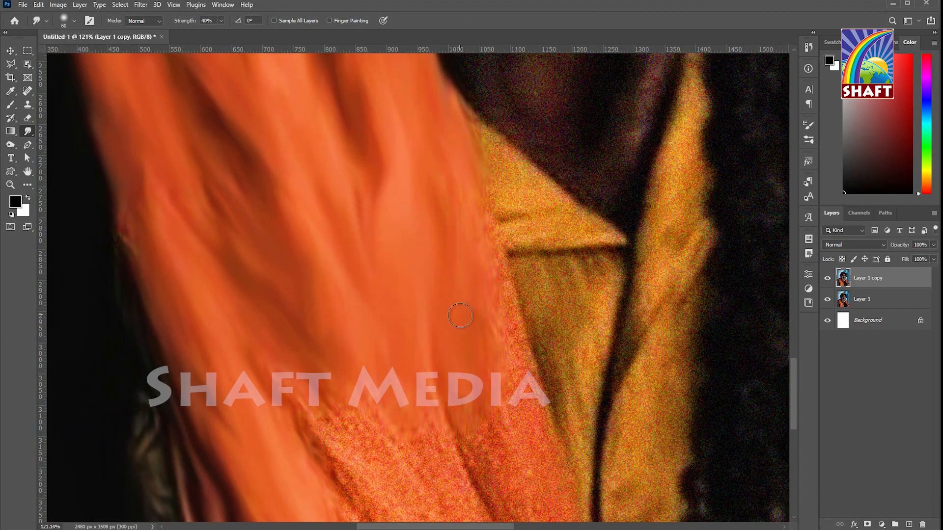
pyautogui.scroll(4, 462, 317)
pyautogui.moveTo(505, 157); pyautogui.dragTo(559, 393)
pyautogui.moveTo(343, 442); pyautogui.dragTo(304, 237)
pyautogui.moveTo(265, 265); pyautogui.dragTo(325, 383)
pyautogui.moveTo(256, 337); pyautogui.dragTo(344, 510)
pyautogui.moveTo(324, 412); pyautogui.dragTo(393, 511)
pyautogui.moveTo(359, 407); pyautogui.dragTo(427, 510)
pyautogui.moveTo(373, 275); pyautogui.dragTo(452, 496)
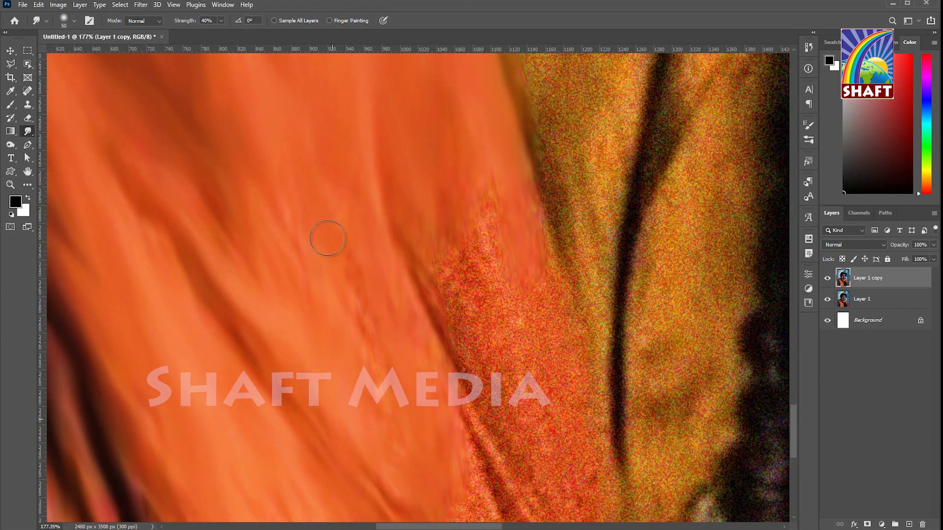
# - Smudge the scarf's remaining grainy lower right part and refine its dark creases with a size 50 brush
pyautogui.moveTo(467, 388); pyautogui.dragTo(525, 510)
pyautogui.moveTo(437, 255); pyautogui.dragTo(486, 373)
pyautogui.moveTo(505, 289); pyautogui.dragTo(535, 445)
pyautogui.moveTo(545, 304); pyautogui.dragTo(594, 511)
pyautogui.moveTo(589, 442); pyautogui.dragTo(518, 191)
pyautogui.moveTo(517, 147); pyautogui.dragTo(565, 275)
pyautogui.moveTo(461, 422); pyautogui.dragTo(483, 474)
pyautogui.moveTo(265, 393); pyautogui.dragTo(297, 444)
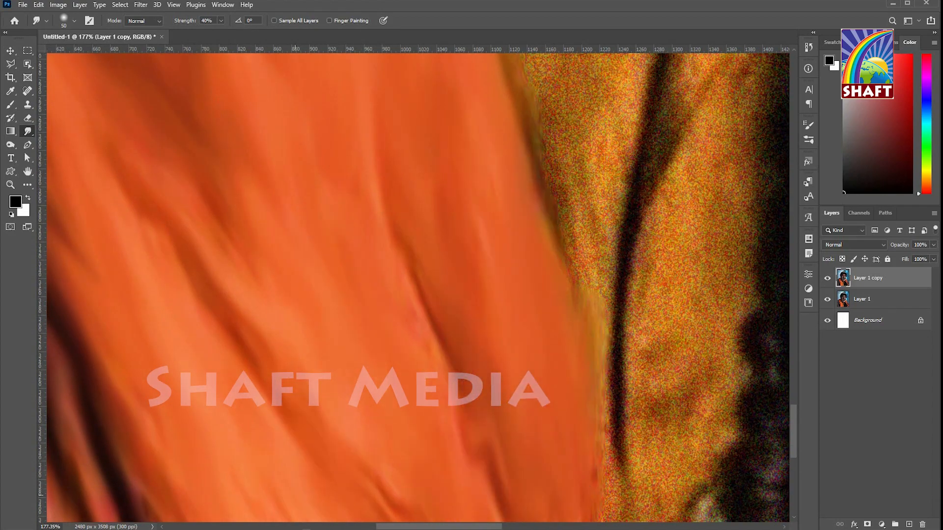
pyautogui.moveTo(223, 338); pyautogui.dragTo(400, 491)
pyautogui.moveTo(399, 293); pyautogui.dragTo(346, 326)
pyautogui.moveTo(169, 272); pyautogui.dragTo(174, 351)
# - Smudge the yellow shirt's left collar flap and the fabric just below it with a size 50 brush
pyautogui.moveTo(403, 177); pyautogui.dragTo(270, 425)
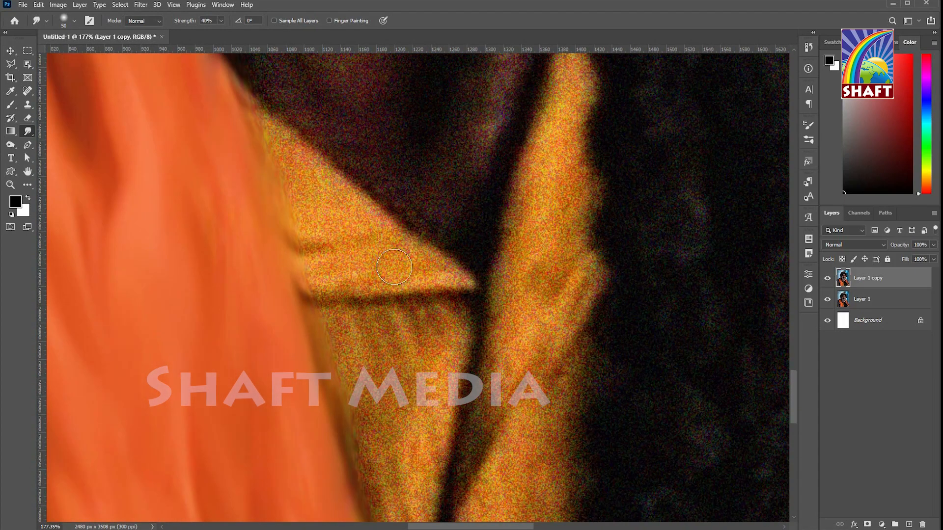
pyautogui.moveTo(300, 275); pyautogui.dragTo(467, 288)
pyautogui.moveTo(358, 233); pyautogui.dragTo(280, 128)
pyautogui.moveTo(314, 167)
pyautogui.mouseDown()
pyautogui.moveTo(408, 267)
pyautogui.moveTo(364, 231)
pyautogui.mouseUp()
pyautogui.moveTo(334, 324); pyautogui.dragTo(393, 500)
pyautogui.moveTo(373, 319); pyautogui.dragTo(422, 481)
pyautogui.moveTo(457, 333); pyautogui.dragTo(430, 393)
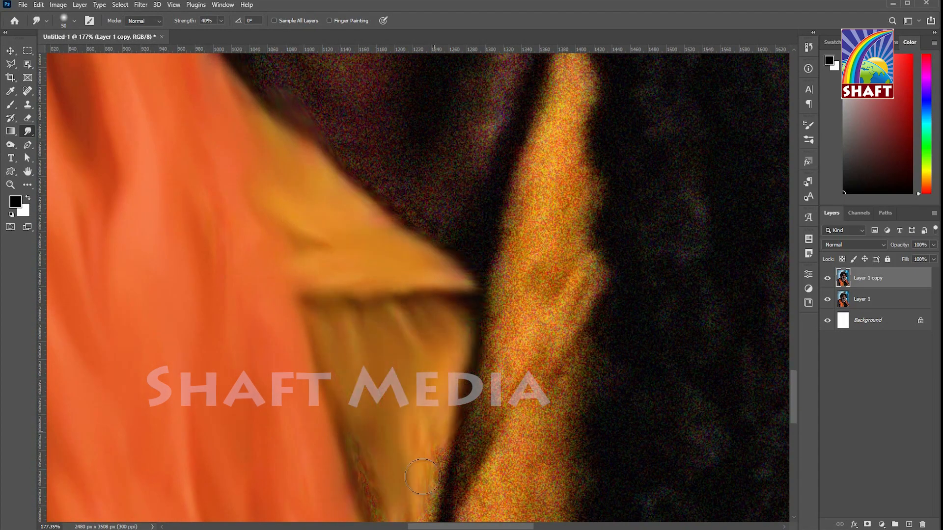
# - Smudge the lower shirt fabric, the dark placket and the yellow strip beside the black beads with a size 50 brush
pyautogui.moveTo(346, 381); pyautogui.dragTo(347, 170)
pyautogui.moveTo(386, 290)
pyautogui.mouseDown()
pyautogui.moveTo(425, 496)
pyautogui.moveTo(327, 441)
pyautogui.mouseUp()
pyautogui.moveTo(408, 486)
pyautogui.mouseDown()
pyautogui.moveTo(471, 261)
pyautogui.moveTo(535, 157)
pyautogui.mouseUp()
pyautogui.moveTo(545, 221)
pyautogui.mouseDown()
pyautogui.moveTo(484, 332)
pyautogui.moveTo(536, 236)
pyautogui.mouseUp()
pyautogui.moveTo(523, 64); pyautogui.dragTo(476, 228)
pyautogui.moveTo(486, 88)
pyautogui.mouseDown()
pyautogui.moveTo(479, 225)
pyautogui.moveTo(493, 145)
pyautogui.mouseUp()
pyautogui.moveTo(489, 226); pyautogui.dragTo(486, 346)
pyautogui.moveTo(442, 432)
pyautogui.mouseDown()
pyautogui.moveTo(509, 117)
pyautogui.moveTo(437, 508)
pyautogui.mouseUp()
pyautogui.moveTo(525, 329)
pyautogui.mouseDown()
pyautogui.moveTo(474, 509)
pyautogui.moveTo(523, 417)
pyautogui.mouseUp()
pyautogui.moveTo(528, 275); pyautogui.dragTo(505, 340)
pyautogui.moveTo(544, 216)
pyautogui.mouseDown()
pyautogui.moveTo(526, 362)
pyautogui.moveTo(530, 226)
pyautogui.mouseUp()
pyautogui.moveTo(465, 352); pyautogui.dragTo(442, 510)
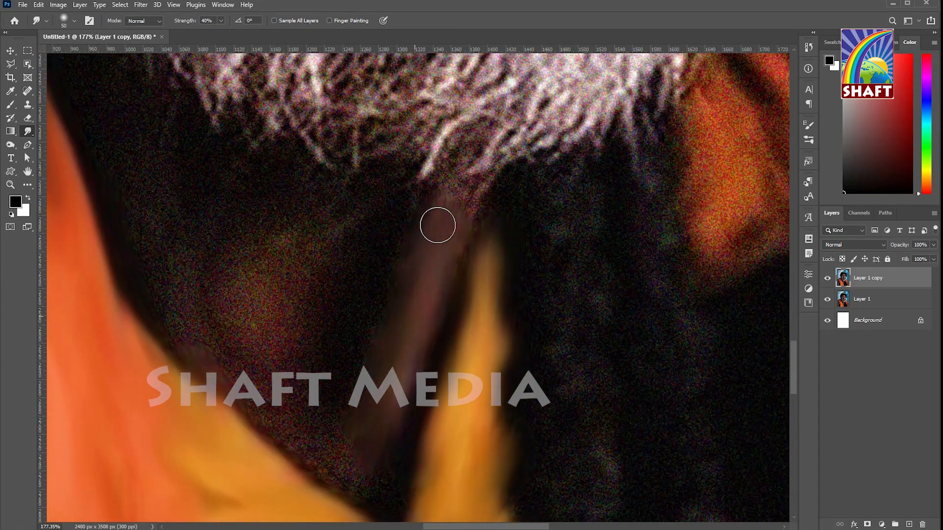
# - Smudge the dark neck skin between the beard and the shirt collar with a size 50 brush
pyautogui.moveTo(437, 225); pyautogui.dragTo(484, 164)
pyautogui.moveTo(356, 461)
pyautogui.mouseDown()
pyautogui.moveTo(265, 365)
pyautogui.moveTo(307, 367)
pyautogui.moveTo(389, 189)
pyautogui.mouseUp()
pyautogui.moveTo(370, 456)
pyautogui.mouseDown()
pyautogui.moveTo(387, 461)
pyautogui.moveTo(379, 343)
pyautogui.mouseUp()
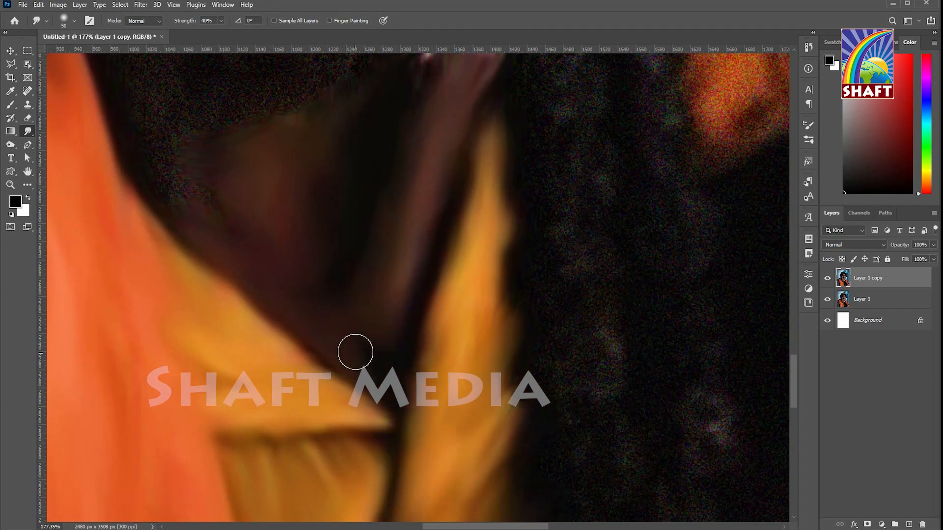
pyautogui.moveTo(379, 291); pyautogui.dragTo(449, 427)
pyautogui.moveTo(200, 302); pyautogui.dragTo(342, 224)
pyautogui.moveTo(399, 337); pyautogui.dragTo(441, 184)
# - Pull the beard's lower left edge into the dark neck area with size 50 smudge strokes
pyautogui.moveTo(229, 114); pyautogui.dragTo(345, 423)
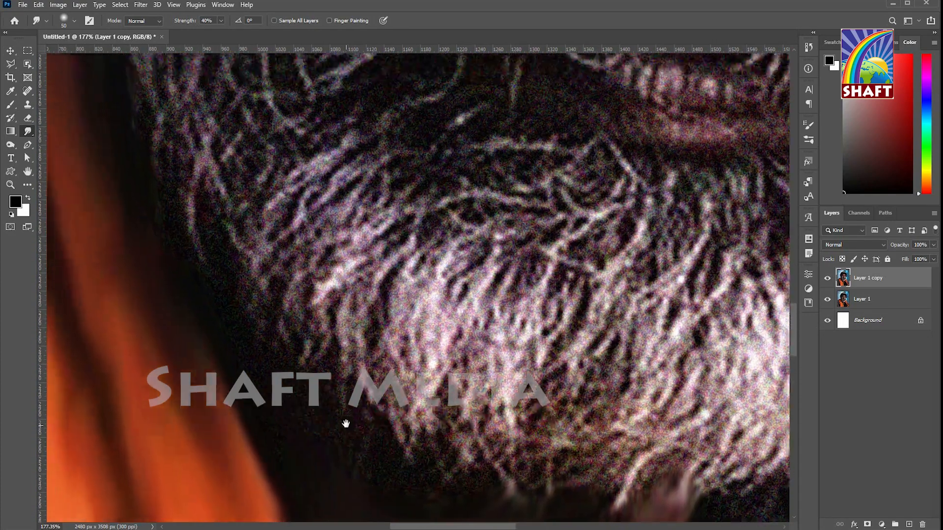
pyautogui.moveTo(295, 318); pyautogui.dragTo(342, 421)
pyautogui.moveTo(369, 384); pyautogui.dragTo(440, 469)
pyautogui.moveTo(444, 430); pyautogui.dragTo(492, 487)
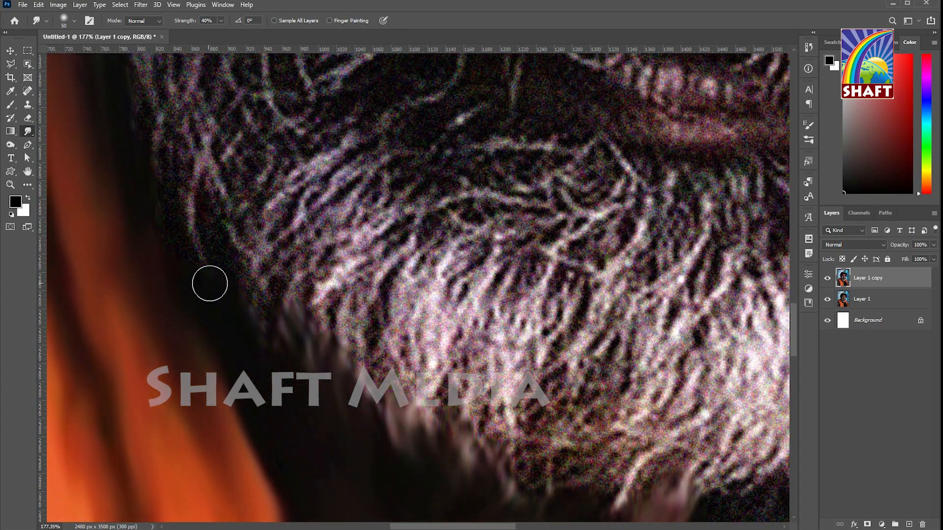
pyautogui.moveTo(213, 174); pyautogui.dragTo(181, 256)
pyautogui.moveTo(165, 150); pyautogui.dragTo(204, 255)
pyautogui.moveTo(225, 206); pyautogui.dragTo(208, 272)
# - Smudge the left sideburn and the left locks of the moustache along the hair direction with a size 25 brush
pyautogui.scroll(-5, 208, 271)
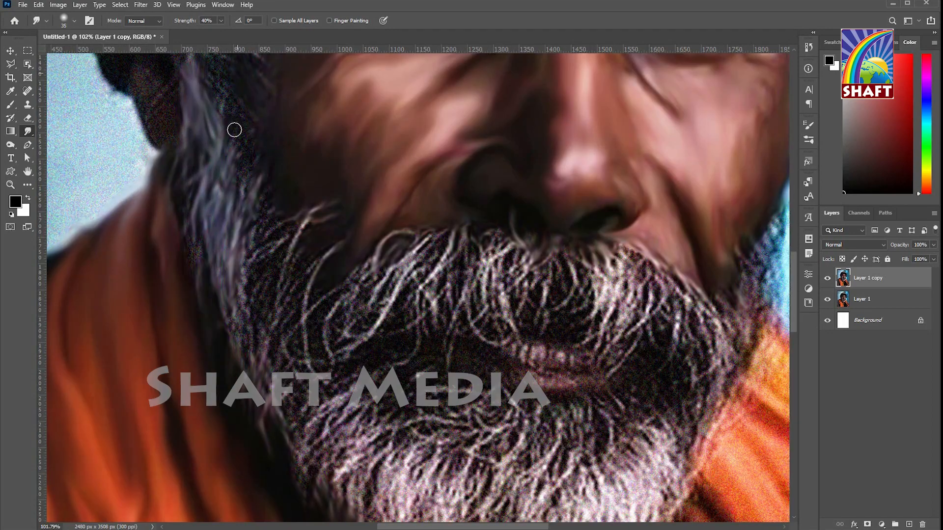
pyautogui.moveTo(232, 68); pyautogui.dragTo(228, 135)
pyautogui.moveTo(226, 121); pyautogui.dragTo(216, 175)
pyautogui.moveTo(215, 141); pyautogui.dragTo(255, 102)
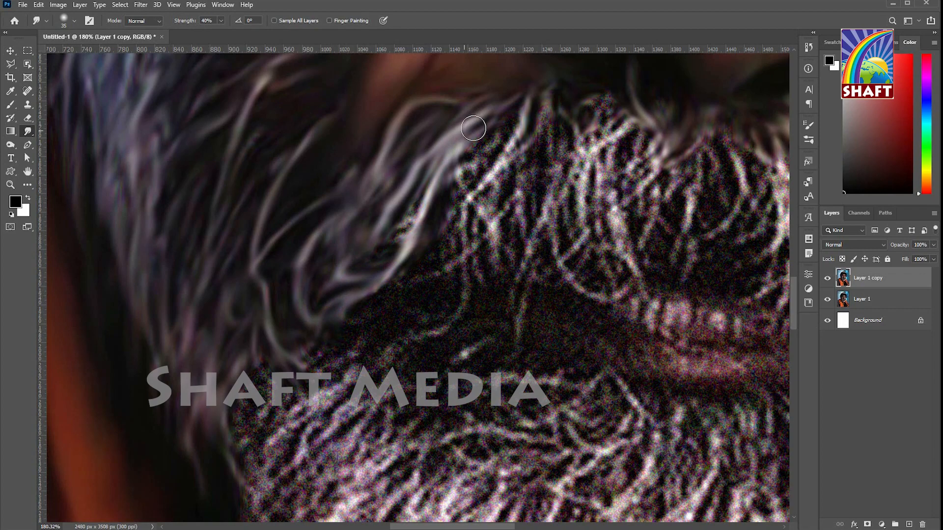
pyautogui.moveTo(378, 281); pyautogui.dragTo(479, 113)
pyautogui.moveTo(529, 108)
pyautogui.mouseDown()
pyautogui.moveTo(433, 255)
pyautogui.moveTo(475, 153)
pyautogui.mouseUp()
# - Smudge the beard hairs beside the left corner of the mouth with a size 25 brush
pyautogui.moveTo(253, 416)
pyautogui.mouseDown()
pyautogui.moveTo(211, 337)
pyautogui.moveTo(214, 385)
pyautogui.moveTo(248, 324)
pyautogui.moveTo(347, 228)
pyautogui.mouseUp()
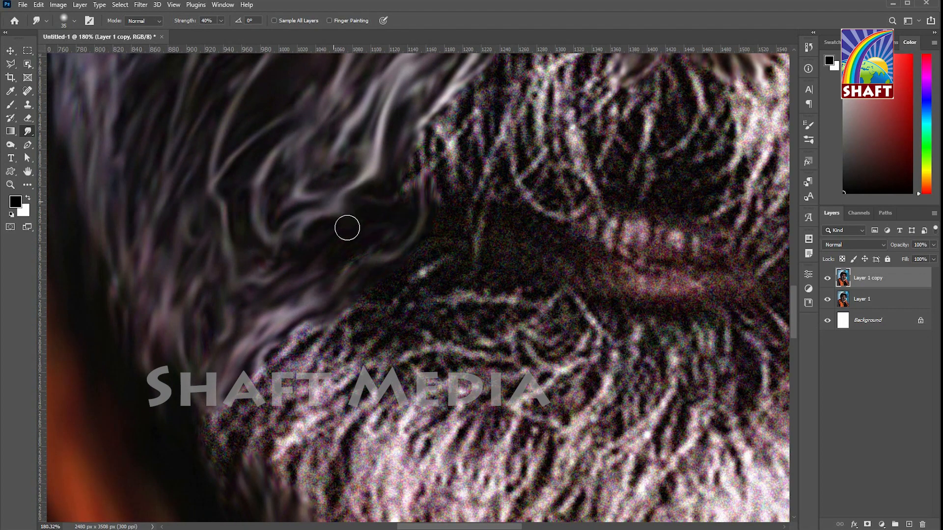
pyautogui.moveTo(478, 256); pyautogui.dragTo(497, 184)
pyautogui.moveTo(364, 314)
pyautogui.mouseDown()
pyautogui.moveTo(351, 198)
pyautogui.moveTo(275, 314)
pyautogui.moveTo(341, 226)
pyautogui.moveTo(356, 283)
pyautogui.mouseUp()
pyautogui.moveTo(414, 186)
pyautogui.mouseDown()
pyautogui.moveTo(503, 189)
pyautogui.moveTo(415, 216)
pyautogui.mouseUp()
pyautogui.scroll(-3, 362, 265)
pyautogui.scroll(2, 361, 265)
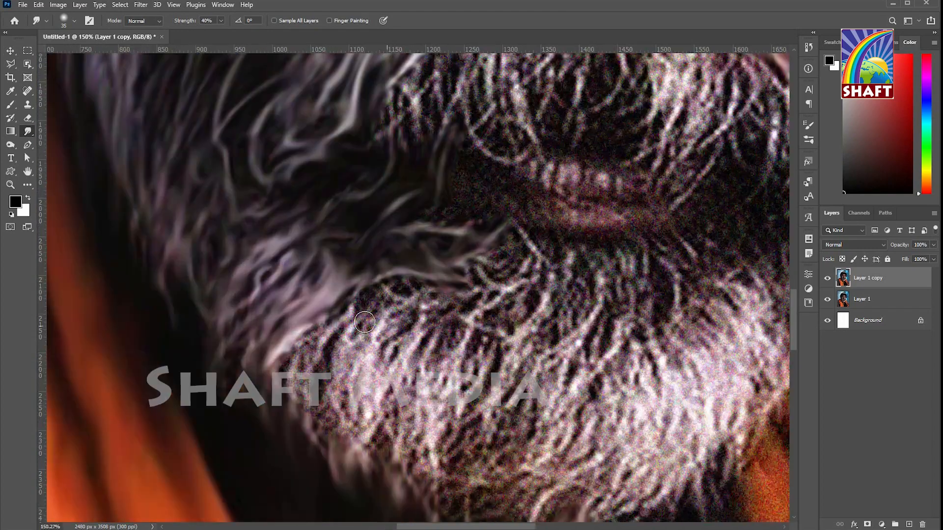
# - Smudge the beard's lower left side and the curls below the mouth's left corner with a size 25 brush
pyautogui.moveTo(331, 334)
pyautogui.mouseDown()
pyautogui.moveTo(294, 340)
pyautogui.moveTo(255, 404)
pyautogui.mouseUp()
pyautogui.moveTo(244, 365); pyautogui.dragTo(202, 246)
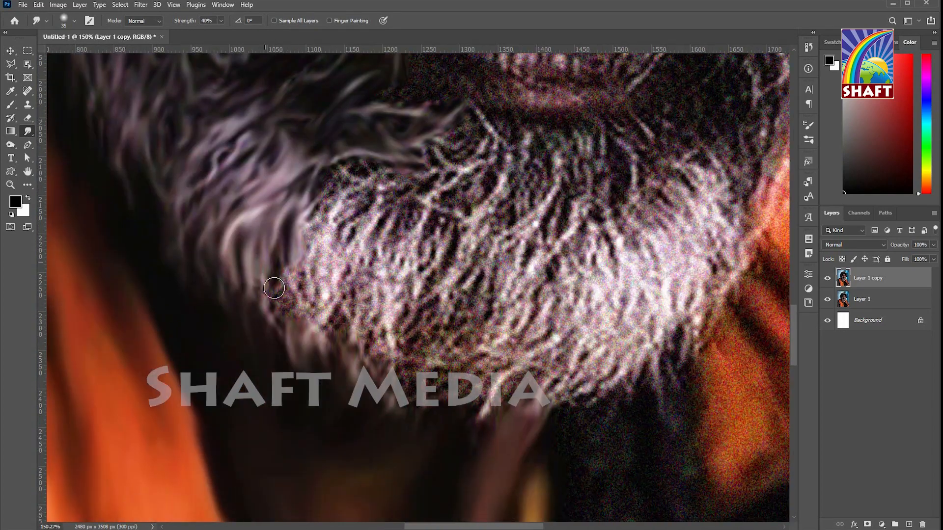
pyautogui.moveTo(276, 288); pyautogui.dragTo(328, 304)
pyautogui.moveTo(415, 224)
pyautogui.mouseDown()
pyautogui.moveTo(327, 221)
pyautogui.moveTo(427, 158)
pyautogui.moveTo(434, 131)
pyautogui.moveTo(381, 170)
pyautogui.mouseUp()
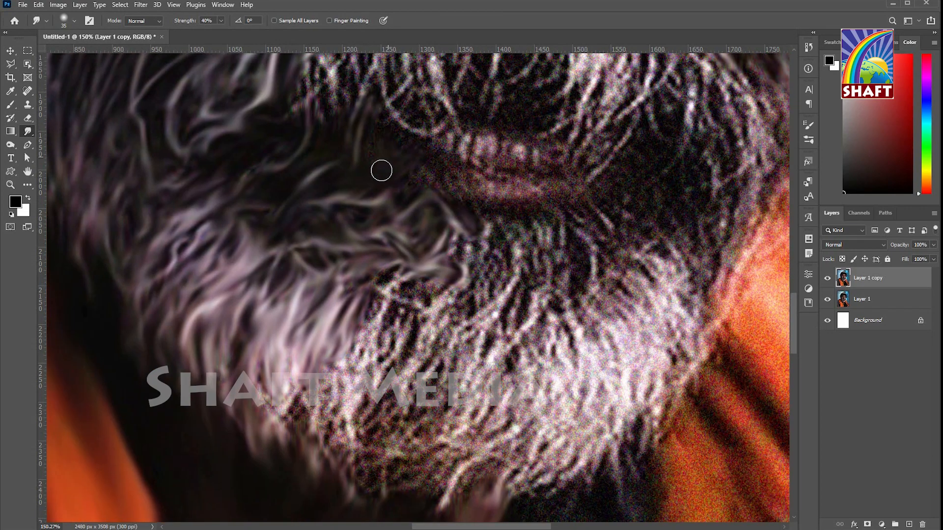
# - Smudge the lips, the beard's left half down to its tips and its left outer edge with a size 25 brush
pyautogui.moveTo(445, 143)
pyautogui.mouseDown()
pyautogui.moveTo(522, 189)
pyautogui.moveTo(530, 219)
pyautogui.mouseUp()
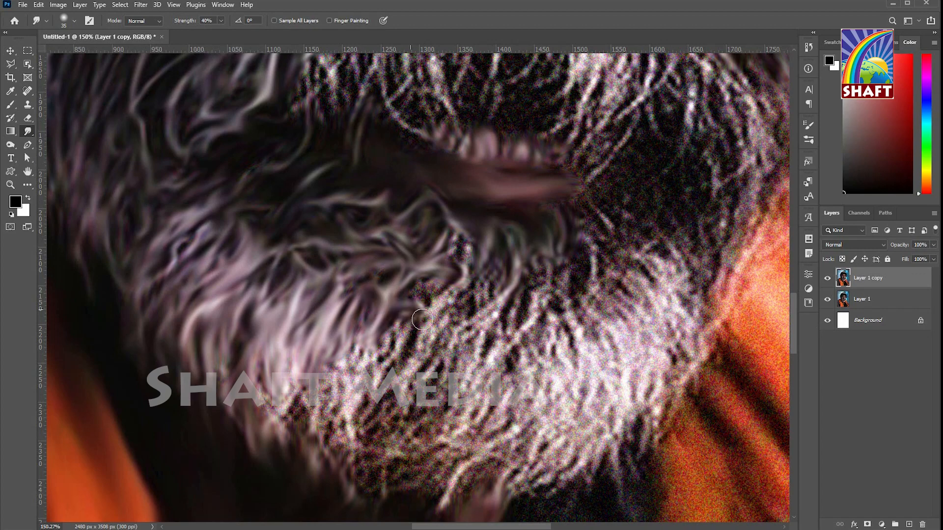
pyautogui.moveTo(422, 319); pyautogui.dragTo(392, 292)
pyautogui.moveTo(344, 255); pyautogui.dragTo(368, 293)
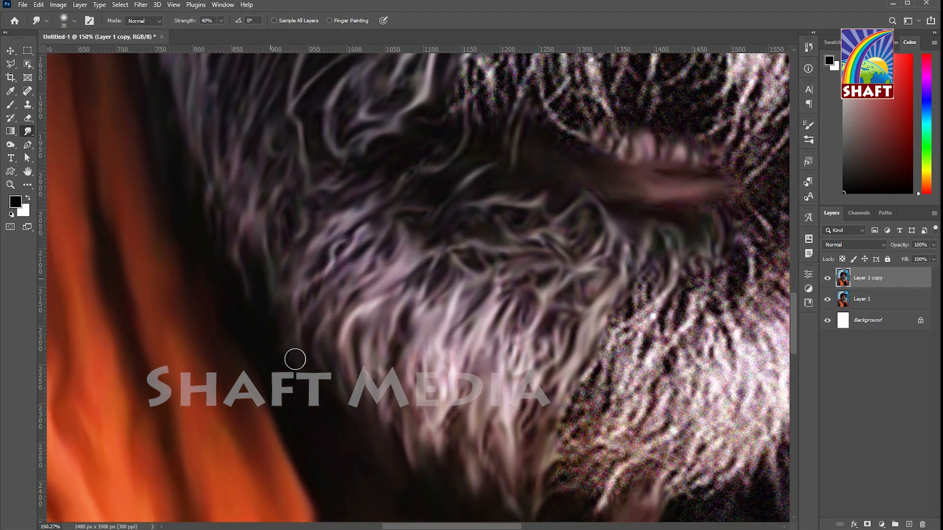
pyautogui.moveTo(294, 358); pyautogui.dragTo(310, 331)
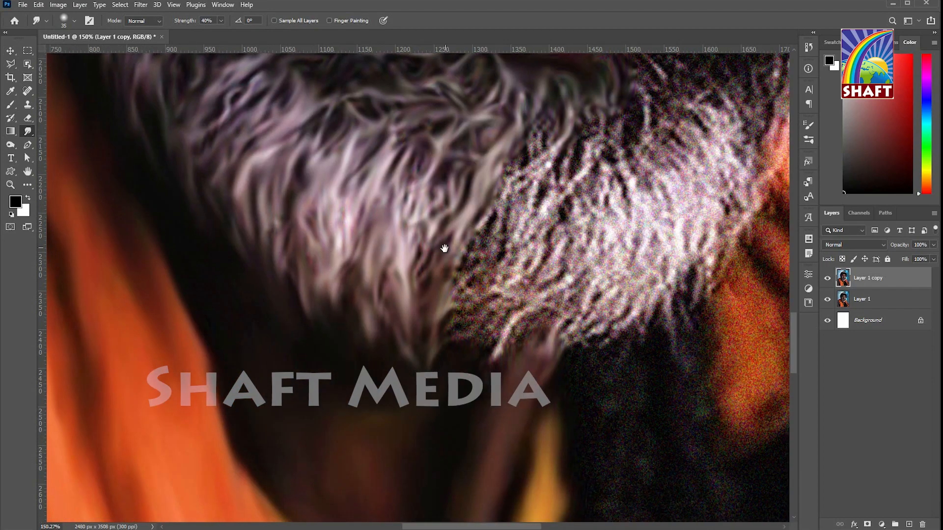
# - Smudge the beard's lower centre and right side, blending its right edge into the scarf with a size 25 brush
pyautogui.moveTo(444, 248)
pyautogui.mouseDown()
pyautogui.moveTo(302, 228)
pyautogui.moveTo(375, 185)
pyautogui.mouseUp()
pyautogui.moveTo(306, 310)
pyautogui.mouseDown()
pyautogui.moveTo(423, 231)
pyautogui.moveTo(393, 128)
pyautogui.mouseUp()
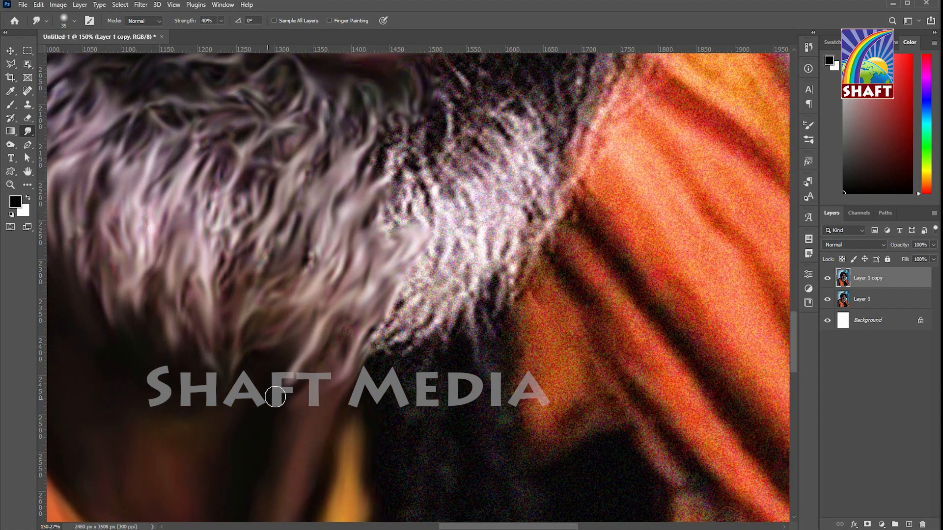
pyautogui.moveTo(265, 186); pyautogui.dragTo(184, 223)
pyautogui.moveTo(400, 135)
pyautogui.mouseDown()
pyautogui.moveTo(427, 275)
pyautogui.moveTo(369, 358)
pyautogui.moveTo(442, 300)
pyautogui.moveTo(486, 175)
pyautogui.moveTo(491, 113)
pyautogui.moveTo(535, 147)
pyautogui.moveTo(515, 295)
pyautogui.mouseUp()
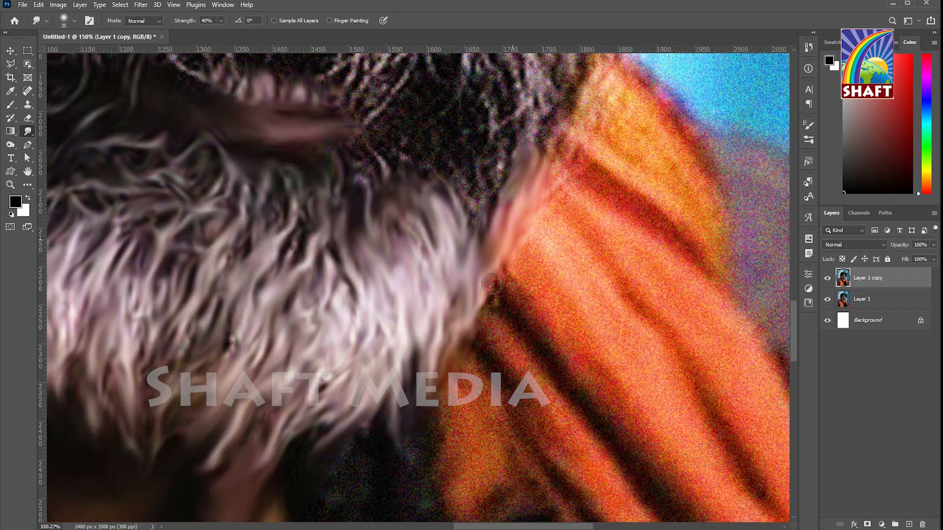
pyautogui.moveTo(491, 284); pyautogui.dragTo(521, 256)
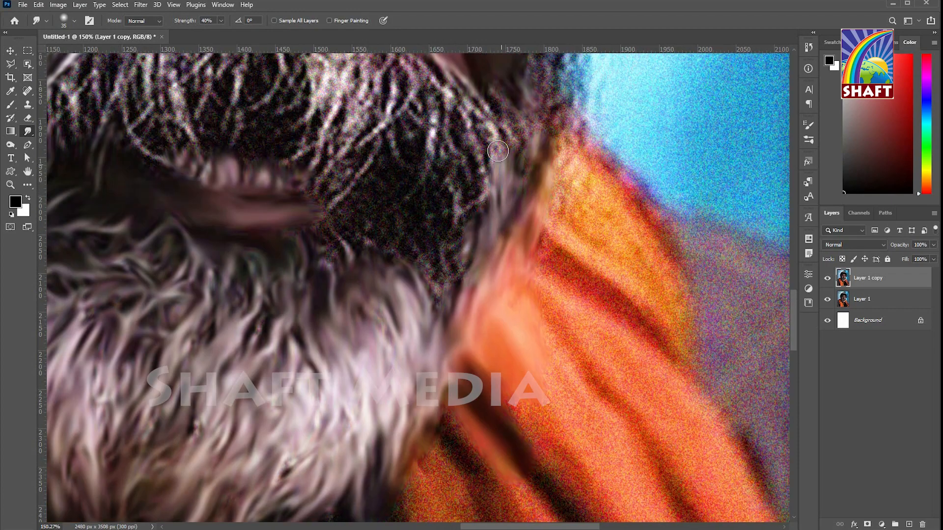
# - Smudge the moustache's right side and its grainy centre under the nose into strands with a size 25 brush
pyautogui.moveTo(496, 196)
pyautogui.mouseDown()
pyautogui.moveTo(421, 101)
pyautogui.moveTo(447, 290)
pyautogui.moveTo(362, 168)
pyautogui.moveTo(406, 164)
pyautogui.mouseUp()
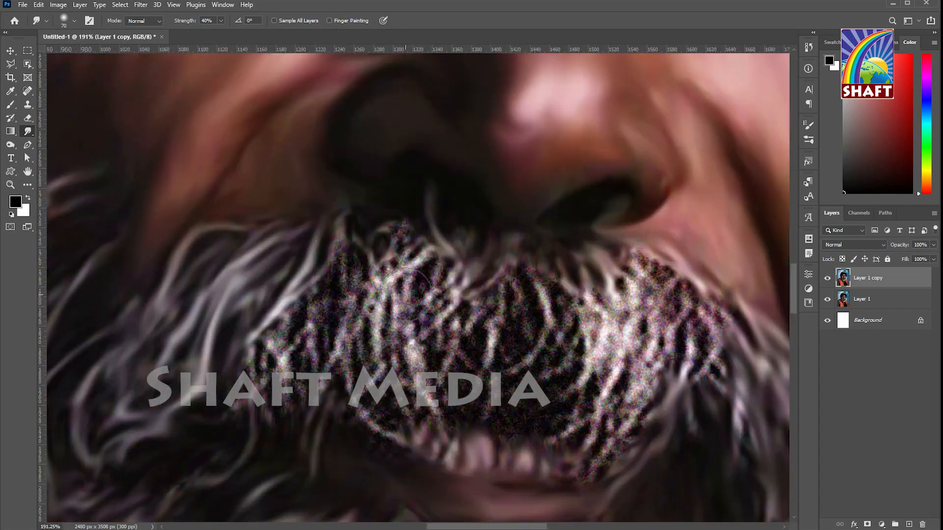
pyautogui.moveTo(388, 275)
pyautogui.mouseDown()
pyautogui.moveTo(344, 358)
pyautogui.moveTo(281, 330)
pyautogui.mouseUp()
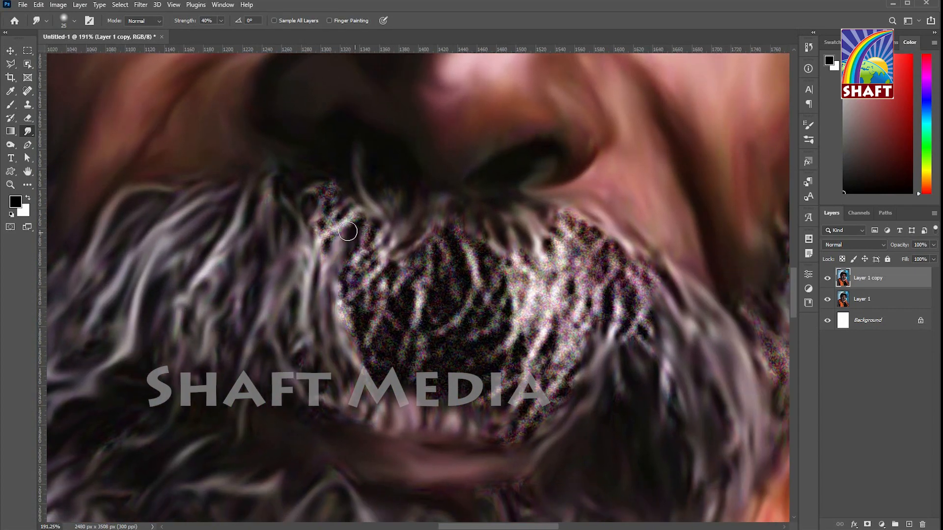
pyautogui.moveTo(319, 196)
pyautogui.mouseDown()
pyautogui.moveTo(344, 314)
pyautogui.moveTo(410, 344)
pyautogui.moveTo(424, 320)
pyautogui.moveTo(452, 309)
pyautogui.moveTo(495, 219)
pyautogui.moveTo(434, 213)
pyautogui.mouseUp()
pyautogui.moveTo(599, 303)
pyautogui.mouseDown()
pyautogui.moveTo(643, 314)
pyautogui.moveTo(589, 354)
pyautogui.moveTo(518, 445)
pyautogui.moveTo(511, 295)
pyautogui.moveTo(441, 382)
pyautogui.mouseUp()
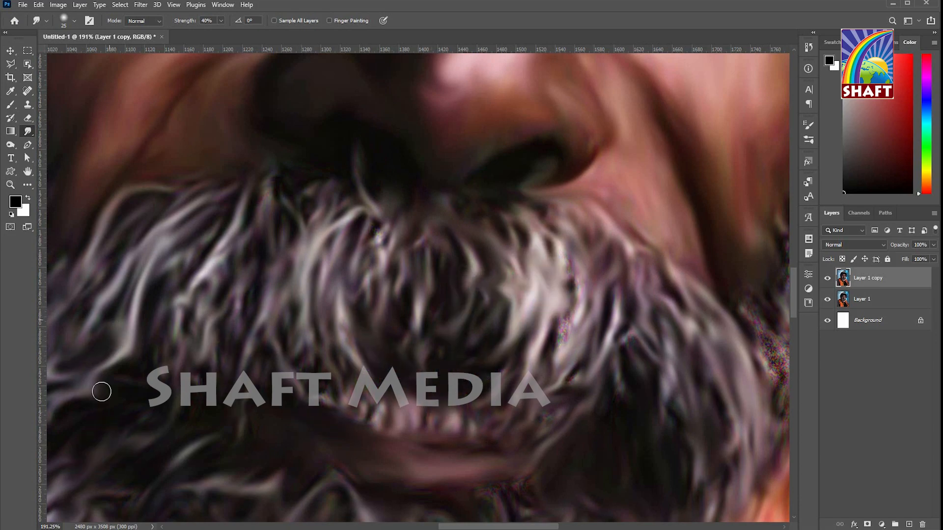
# - Smudge the right cheek's beard edge against the blue background and the scarf's top with a size 25 brush
pyautogui.scroll(-8, 378, 432)
pyautogui.moveTo(505, 393); pyautogui.dragTo(393, 299)
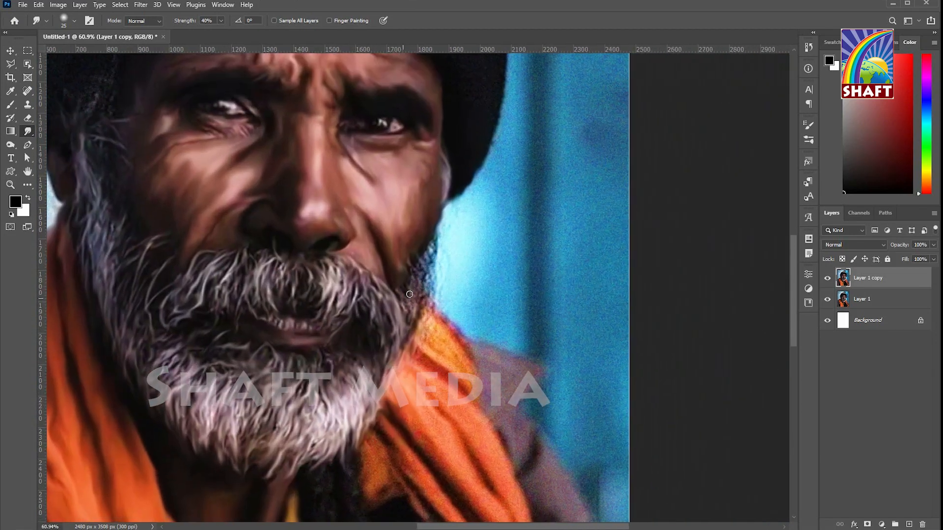
pyautogui.scroll(8, 393, 299)
pyautogui.moveTo(432, 368)
pyautogui.mouseDown()
pyautogui.moveTo(435, 204)
pyautogui.moveTo(478, 295)
pyautogui.moveTo(468, 334)
pyautogui.moveTo(496, 147)
pyautogui.mouseUp()
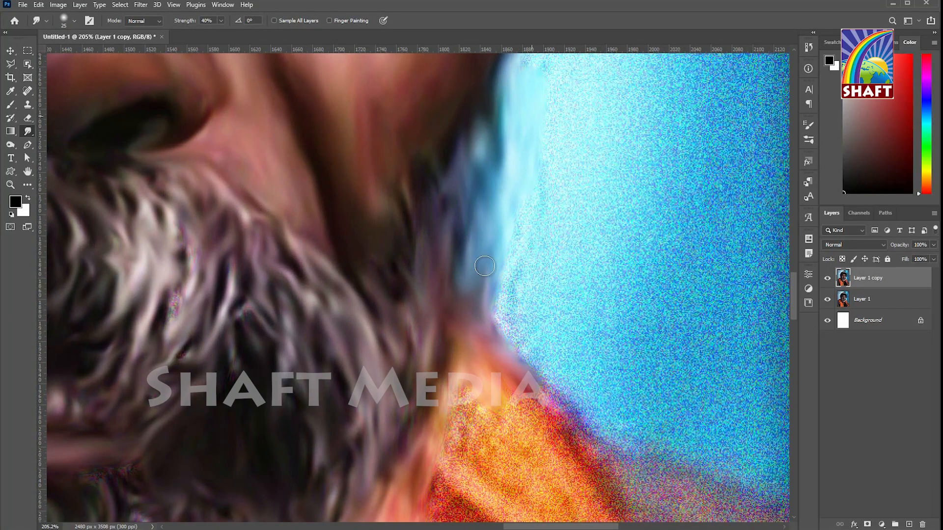
# - Smudge the orange scarf's folds below the beard's right side, raising the brush size to 50
pyautogui.scroll(-5, 496, 147)
pyautogui.moveTo(540, 466); pyautogui.dragTo(429, 313)
pyautogui.scroll(3, 428, 313)
pyautogui.scroll(1, 429, 313)
pyautogui.press(']')
pyautogui.press(']')
pyautogui.press(']')
pyautogui.press(']')
pyautogui.moveTo(275, 113)
pyautogui.mouseDown()
pyautogui.moveTo(415, 267)
pyautogui.moveTo(347, 173)
pyautogui.moveTo(520, 378)
pyautogui.moveTo(366, 408)
pyautogui.moveTo(231, 344)
pyautogui.moveTo(275, 442)
pyautogui.moveTo(383, 491)
pyautogui.moveTo(83, 470)
pyautogui.moveTo(146, 327)
pyautogui.moveTo(310, 179)
pyautogui.mouseUp()
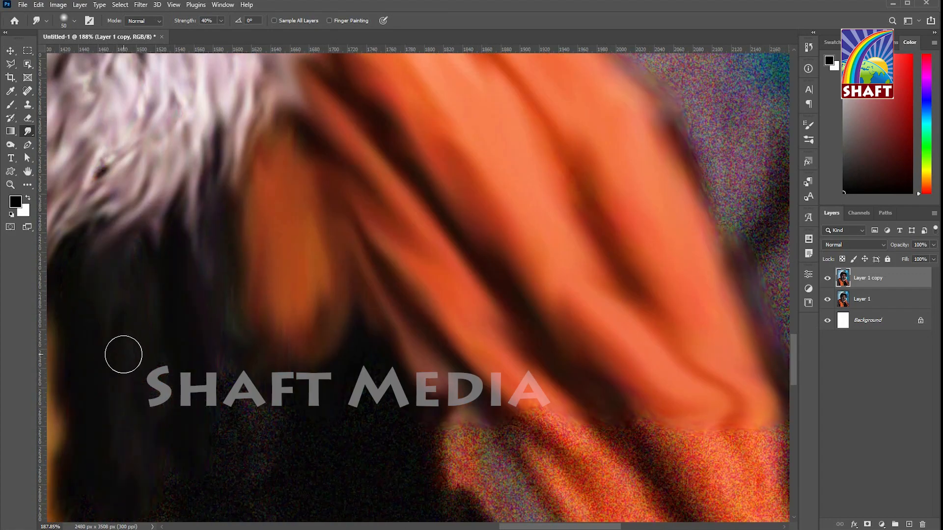
# - Smudge the dark clothing below the beard and along the yellow shirt with a size 80 brush
pyautogui.moveTo(250, 433)
pyautogui.mouseDown()
pyautogui.moveTo(311, 396)
pyautogui.moveTo(265, 201)
pyautogui.mouseUp()
pyautogui.moveTo(275, 466); pyautogui.dragTo(335, 164)
pyautogui.moveTo(358, 511); pyautogui.dragTo(160, 269)
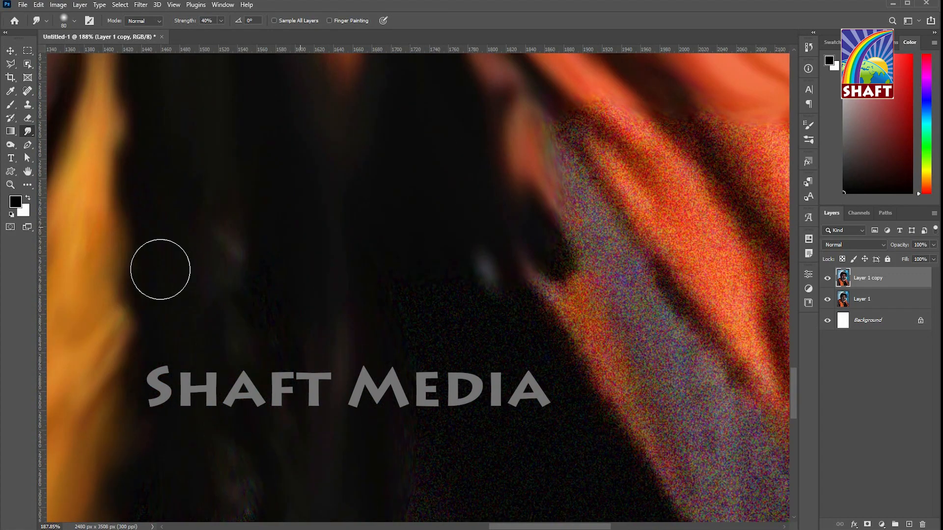
pyautogui.scroll(5, 318, 290)
pyautogui.moveTo(557, 182)
pyautogui.mouseDown()
pyautogui.moveTo(702, 302)
pyautogui.moveTo(282, 520)
pyautogui.mouseUp()
pyautogui.scroll(-7, 429, 204)
pyautogui.scroll(4, 496, 239)
pyautogui.moveTo(496, 239)
pyautogui.mouseDown()
pyautogui.moveTo(621, 162)
pyautogui.moveTo(625, 311)
pyautogui.moveTo(750, 330)
pyautogui.mouseUp()
pyautogui.scroll(2, 621, 162)
pyautogui.moveTo(404, 320); pyautogui.dragTo(418, 172)
pyautogui.moveTo(418, 173)
pyautogui.mouseDown()
pyautogui.moveTo(491, 449)
pyautogui.moveTo(180, 352)
pyautogui.moveTo(640, 235)
pyautogui.moveTo(450, 509)
pyautogui.moveTo(171, 529)
pyautogui.moveTo(63, 477)
pyautogui.moveTo(172, 363)
pyautogui.moveTo(320, 509)
pyautogui.mouseUp()
# - Smudge the dark folds and grey jacket strips at the photo's lower right with a size 50 brush
pyautogui.press('[')
pyautogui.press('[')
pyautogui.press('[')
pyautogui.moveTo(523, 184); pyautogui.dragTo(502, 181)
pyautogui.scroll(-5, 502, 182)
pyautogui.moveTo(412, 423)
pyautogui.mouseDown()
pyautogui.moveTo(95, 126)
pyautogui.moveTo(673, 207)
pyautogui.moveTo(543, 405)
pyautogui.mouseUp()
pyautogui.moveTo(645, 346)
pyautogui.mouseDown()
pyautogui.moveTo(507, 221)
pyautogui.moveTo(638, 275)
pyautogui.moveTo(724, 295)
pyautogui.mouseUp()
pyautogui.moveTo(572, 343)
pyautogui.mouseDown()
pyautogui.moveTo(659, 120)
pyautogui.moveTo(470, 496)
pyautogui.mouseUp()
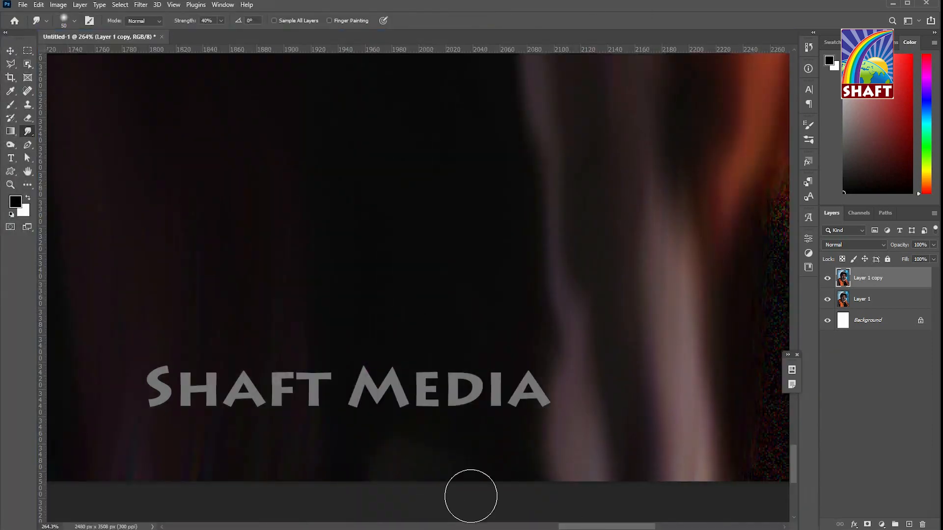
# - Smudge the scarf's lower end along the photo's right edge with a size 50 brush
pyautogui.moveTo(640, 393); pyautogui.dragTo(325, 440)
pyautogui.moveTo(445, 230)
pyautogui.mouseDown()
pyautogui.moveTo(446, 440)
pyautogui.moveTo(576, 427)
pyautogui.moveTo(567, 388)
pyautogui.moveTo(242, 332)
pyautogui.mouseUp()
pyautogui.moveTo(294, 84); pyautogui.dragTo(400, 338)
pyautogui.moveTo(307, 239); pyautogui.dragTo(364, 450)
pyautogui.moveTo(265, 83); pyautogui.dragTo(456, 398)
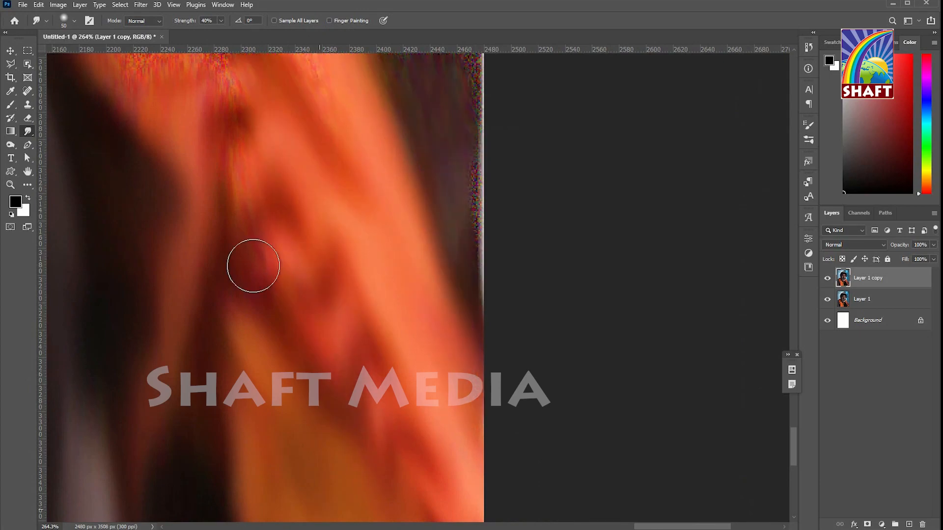
pyautogui.moveTo(219, 68); pyautogui.dragTo(295, 452)
pyautogui.moveTo(201, 162)
pyautogui.mouseDown()
pyautogui.moveTo(286, 440)
pyautogui.moveTo(88, 221)
pyautogui.moveTo(293, 437)
pyautogui.mouseUp()
pyautogui.moveTo(216, 435)
pyautogui.mouseDown()
pyautogui.moveTo(164, 362)
pyautogui.moveTo(453, 499)
pyautogui.mouseUp()
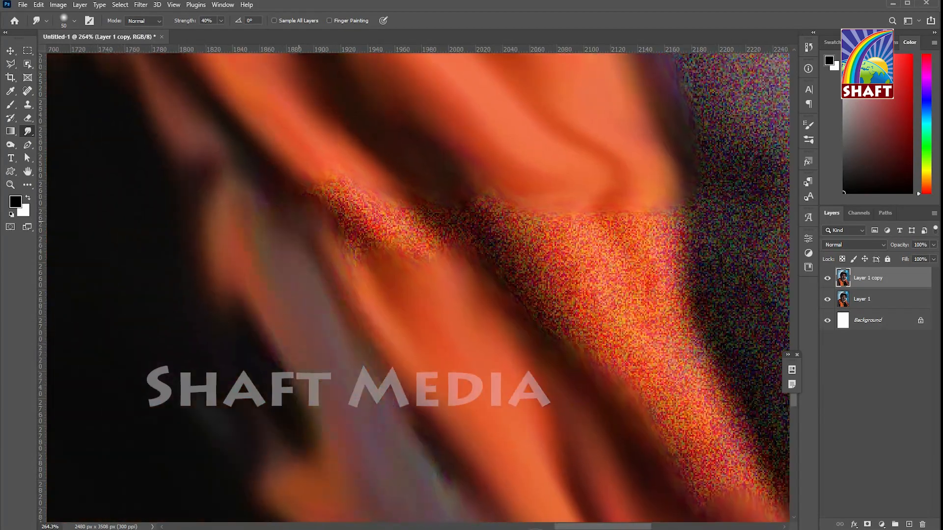
# - Smudge the grainy middle of the right scarf and the adjoining jacket sleeve with a size 50 brush
pyautogui.moveTo(290, 218)
pyautogui.mouseDown()
pyautogui.moveTo(616, 358)
pyautogui.moveTo(386, 337)
pyautogui.mouseUp()
pyautogui.moveTo(386, 337)
pyautogui.mouseDown()
pyautogui.moveTo(543, 493)
pyautogui.moveTo(66, 296)
pyautogui.mouseUp()
pyautogui.moveTo(67, 296)
pyautogui.mouseDown()
pyautogui.moveTo(256, 362)
pyautogui.moveTo(159, 252)
pyautogui.moveTo(333, 398)
pyautogui.mouseUp()
pyautogui.moveTo(206, 83)
pyautogui.mouseDown()
pyautogui.moveTo(370, 370)
pyautogui.moveTo(305, 84)
pyautogui.mouseUp()
pyautogui.moveTo(412, 363)
pyautogui.mouseDown()
pyautogui.moveTo(449, 449)
pyautogui.moveTo(444, 422)
pyautogui.mouseUp()
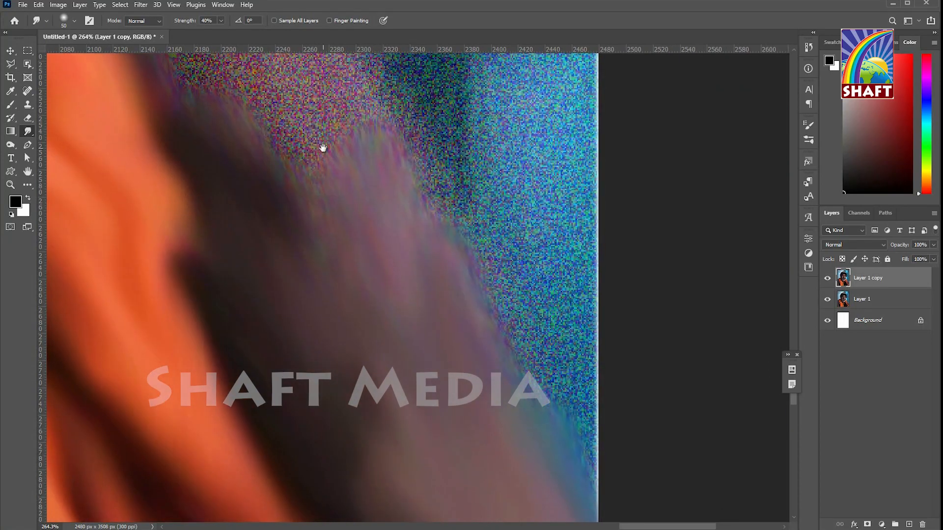
# - Smudge the grey jacket's right shoulder and collar against the blue background with a size 50 brush
pyautogui.moveTo(323, 147); pyautogui.dragTo(327, 174)
pyautogui.moveTo(541, 437)
pyautogui.mouseDown()
pyautogui.moveTo(569, 215)
pyautogui.moveTo(526, 86)
pyautogui.mouseUp()
pyautogui.moveTo(428, 262); pyautogui.dragTo(540, 479)
pyautogui.moveTo(432, 324)
pyautogui.mouseDown()
pyautogui.moveTo(352, 282)
pyautogui.moveTo(314, 295)
pyautogui.mouseUp()
pyautogui.moveTo(299, 294)
pyautogui.mouseDown()
pyautogui.moveTo(242, 211)
pyautogui.moveTo(554, 476)
pyautogui.mouseUp()
pyautogui.moveTo(461, 331)
pyautogui.mouseDown()
pyautogui.moveTo(383, 93)
pyautogui.moveTo(427, 320)
pyautogui.moveTo(432, 263)
pyautogui.mouseUp()
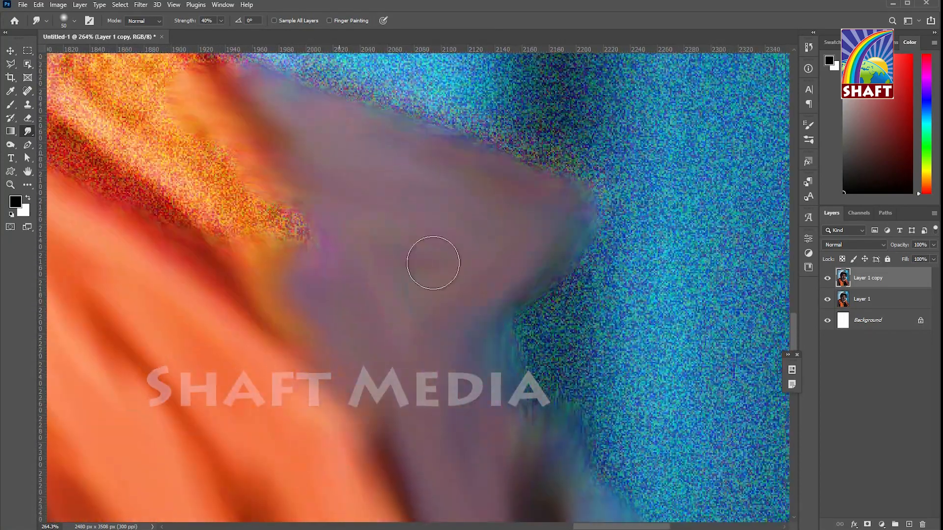
# - Smudge the scarf's upper folds beside the beard and blend their outer edge into the jacket and background
pyautogui.moveTo(314, 255); pyautogui.dragTo(236, 63)
pyautogui.moveTo(236, 63); pyautogui.dragTo(430, 250)
pyautogui.moveTo(268, 138)
pyautogui.mouseDown()
pyautogui.moveTo(479, 467)
pyautogui.moveTo(506, 288)
pyautogui.mouseUp()
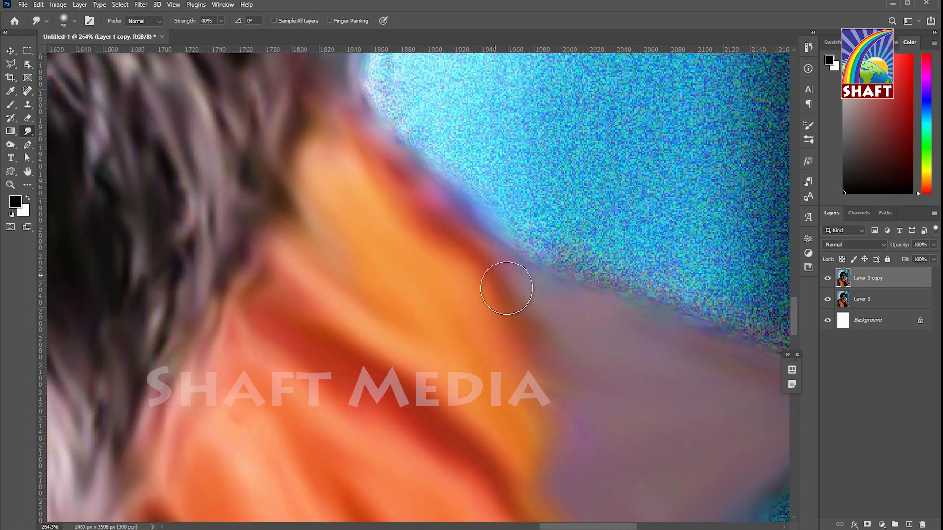
pyautogui.moveTo(503, 346); pyautogui.dragTo(638, 277)
pyautogui.moveTo(565, 304); pyautogui.dragTo(388, 304)
pyautogui.moveTo(366, 171)
pyautogui.mouseDown()
pyautogui.moveTo(498, 164)
pyautogui.moveTo(496, 264)
pyautogui.mouseUp()
# - Switch the Smudge tool to a harder round tip and smudge the hat brim's upper central ribs at size 50
pyautogui.scroll(5, 497, 263)
pyautogui.moveTo(490, 159); pyautogui.dragTo(477, 224)
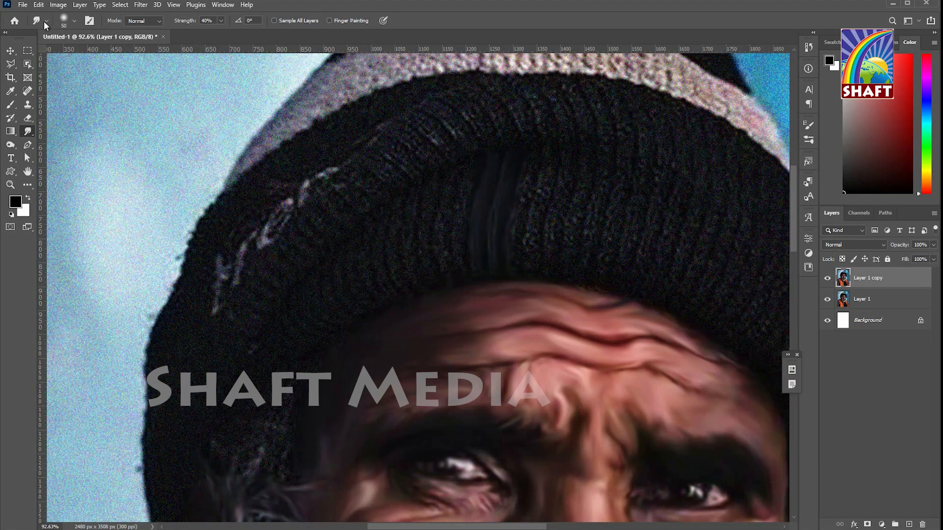
pyautogui.click(73, 20)
pyautogui.click(76, 185)
pyautogui.moveTo(497, 190)
pyautogui.mouseDown()
pyautogui.moveTo(552, 142)
pyautogui.moveTo(526, 90)
pyautogui.moveTo(516, 108)
pyautogui.moveTo(472, 99)
pyautogui.moveTo(478, 139)
pyautogui.moveTo(421, 109)
pyautogui.moveTo(434, 146)
pyautogui.moveTo(390, 133)
pyautogui.moveTo(391, 174)
pyautogui.moveTo(353, 156)
pyautogui.moveTo(375, 198)
pyautogui.moveTo(311, 213)
pyautogui.mouseUp()
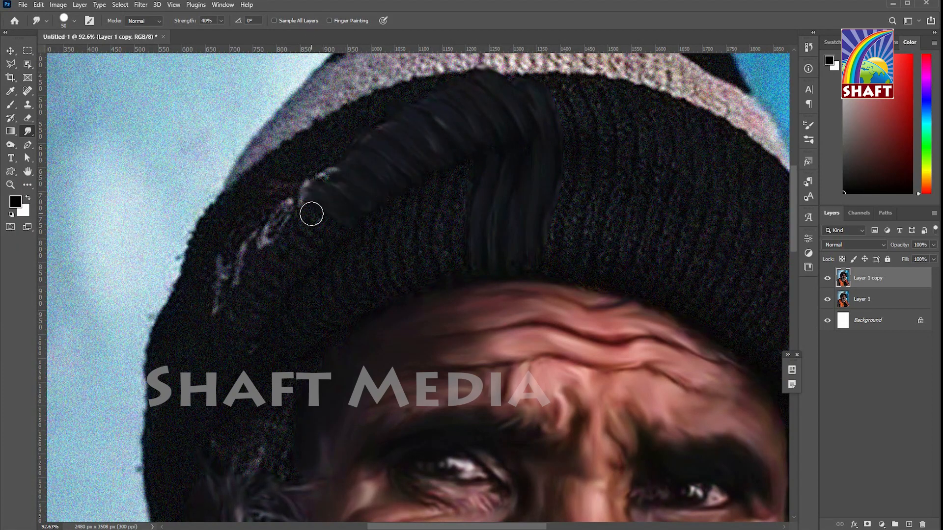
# - Smudge the hat brim's light fibres, left side and ribs above the forehead with a size 25 brush
pyautogui.moveTo(267, 238)
pyautogui.mouseDown()
pyautogui.moveTo(333, 170)
pyautogui.moveTo(256, 228)
pyautogui.moveTo(222, 285)
pyautogui.mouseUp()
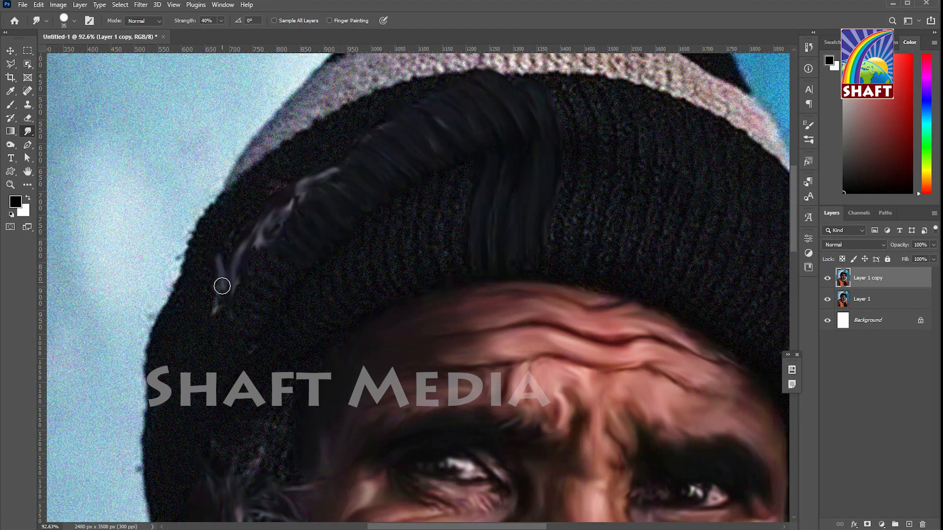
pyautogui.moveTo(156, 336)
pyautogui.mouseDown()
pyautogui.moveTo(153, 402)
pyautogui.moveTo(169, 289)
pyautogui.moveTo(207, 289)
pyautogui.moveTo(193, 302)
pyautogui.moveTo(226, 453)
pyautogui.moveTo(197, 387)
pyautogui.mouseUp()
pyautogui.moveTo(272, 187)
pyautogui.mouseDown()
pyautogui.moveTo(298, 208)
pyautogui.moveTo(325, 181)
pyautogui.moveTo(328, 144)
pyautogui.moveTo(319, 266)
pyautogui.mouseUp()
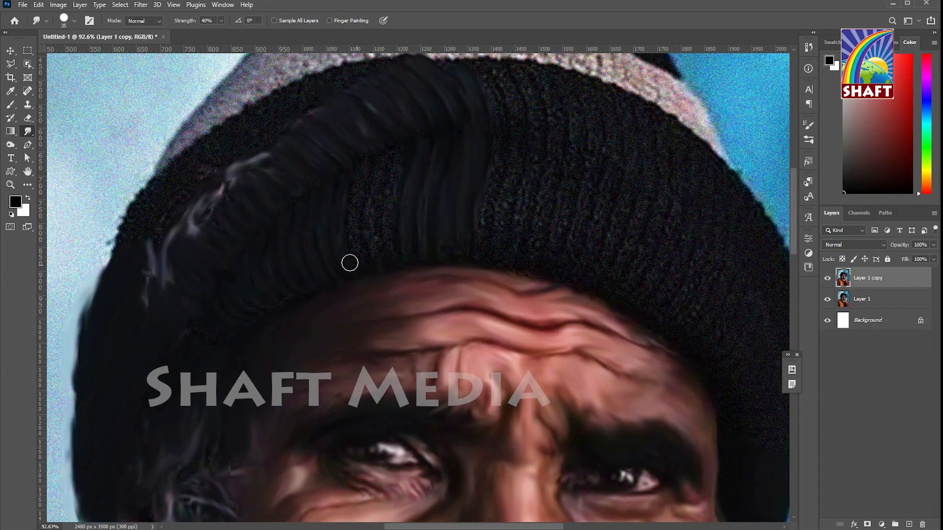
pyautogui.moveTo(193, 312); pyautogui.dragTo(152, 348)
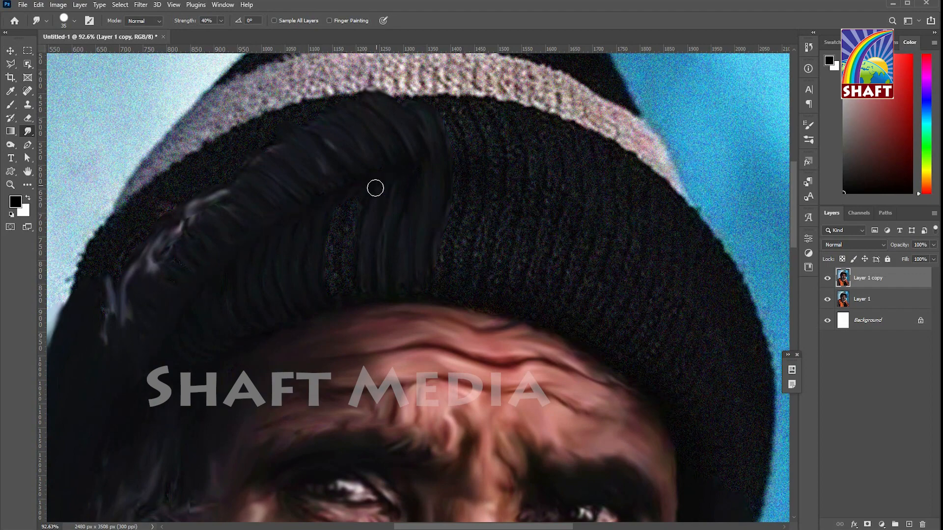
pyautogui.moveTo(410, 278); pyautogui.dragTo(356, 309)
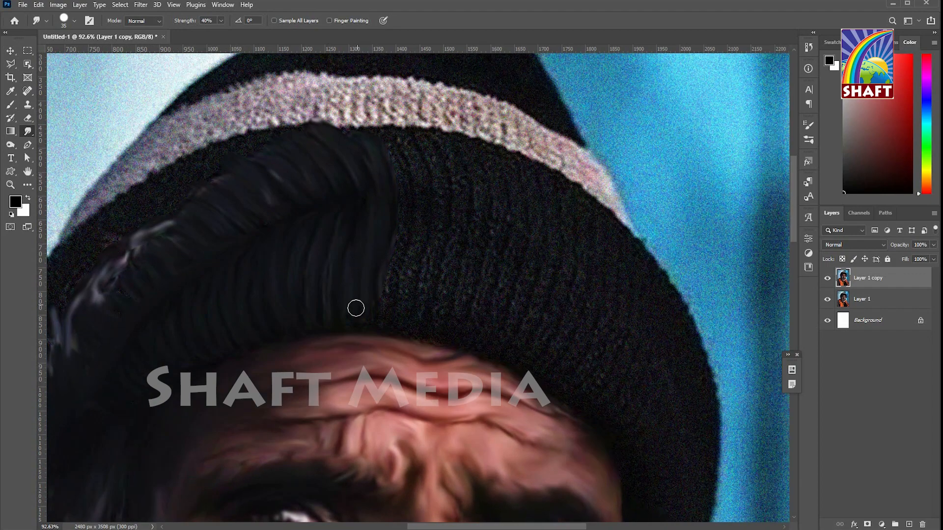
# - Smudge the brim's upper left border below the light stripe and the hat's left outline at size 25
pyautogui.moveTo(249, 150)
pyautogui.mouseDown()
pyautogui.moveTo(126, 223)
pyautogui.moveTo(305, 128)
pyautogui.mouseUp()
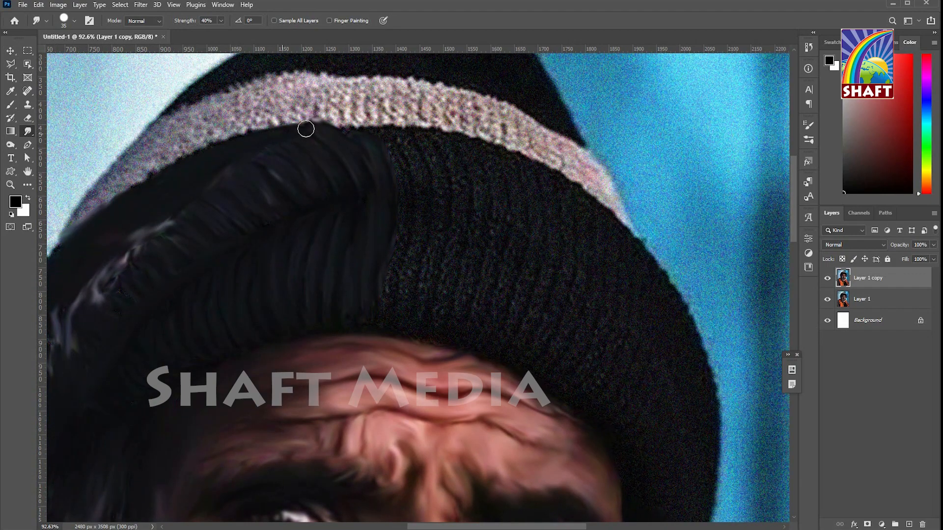
pyautogui.moveTo(103, 166); pyautogui.dragTo(242, 162)
pyautogui.moveTo(197, 250)
pyautogui.mouseDown()
pyautogui.moveTo(152, 342)
pyautogui.moveTo(200, 255)
pyautogui.moveTo(130, 367)
pyautogui.moveTo(162, 321)
pyautogui.mouseUp()
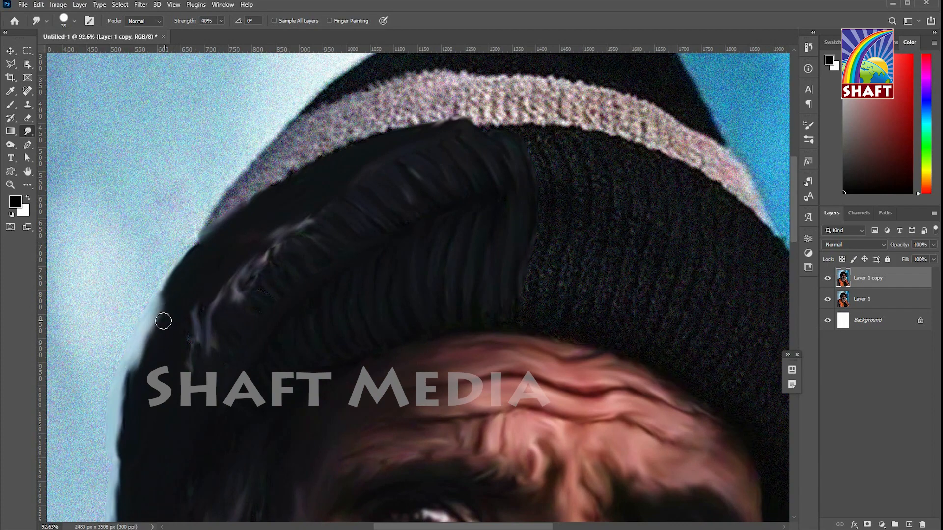
# - Smudge the hat's light stripe into knitted strands at size 25 and smooth the black crown above it
pyautogui.moveTo(206, 228)
pyautogui.mouseDown()
pyautogui.moveTo(185, 281)
pyautogui.moveTo(354, 169)
pyautogui.moveTo(396, 120)
pyautogui.moveTo(589, 136)
pyautogui.moveTo(702, 199)
pyautogui.mouseUp()
pyautogui.moveTo(407, 144)
pyautogui.mouseDown()
pyautogui.moveTo(476, 146)
pyautogui.moveTo(394, 139)
pyautogui.moveTo(507, 152)
pyautogui.moveTo(532, 172)
pyautogui.moveTo(576, 152)
pyautogui.moveTo(628, 178)
pyautogui.moveTo(596, 187)
pyautogui.moveTo(520, 176)
pyautogui.mouseUp()
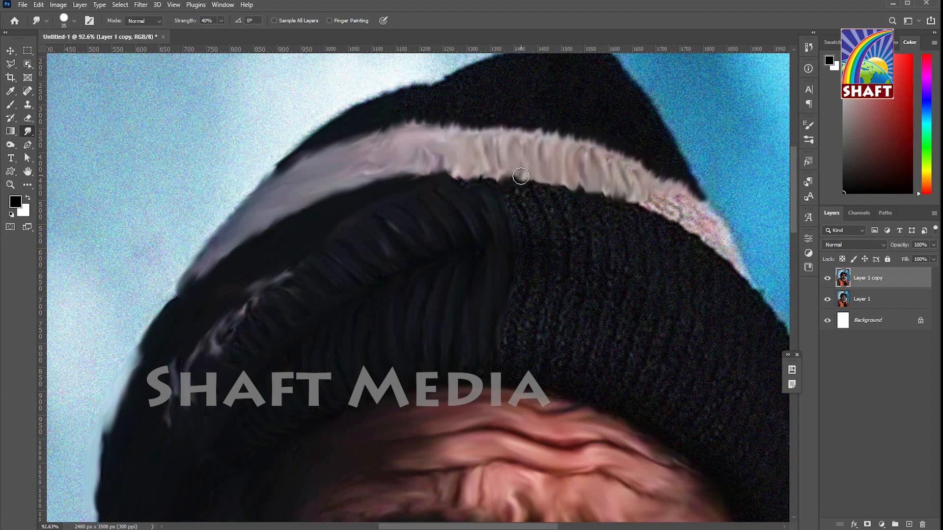
pyautogui.moveTo(452, 165); pyautogui.dragTo(412, 170)
pyautogui.moveTo(508, 176); pyautogui.dragTo(311, 200)
pyautogui.moveTo(395, 186)
pyautogui.mouseDown()
pyautogui.moveTo(528, 266)
pyautogui.moveTo(555, 307)
pyautogui.mouseUp()
pyautogui.press(']')
pyautogui.moveTo(310, 114)
pyautogui.mouseDown()
pyautogui.moveTo(330, 74)
pyautogui.moveTo(426, 91)
pyautogui.moveTo(273, 156)
pyautogui.moveTo(279, 133)
pyautogui.moveTo(139, 138)
pyautogui.moveTo(355, 80)
pyautogui.mouseUp()
pyautogui.scroll(-2, 366, 120)
pyautogui.hscroll(-1, 359, 167)
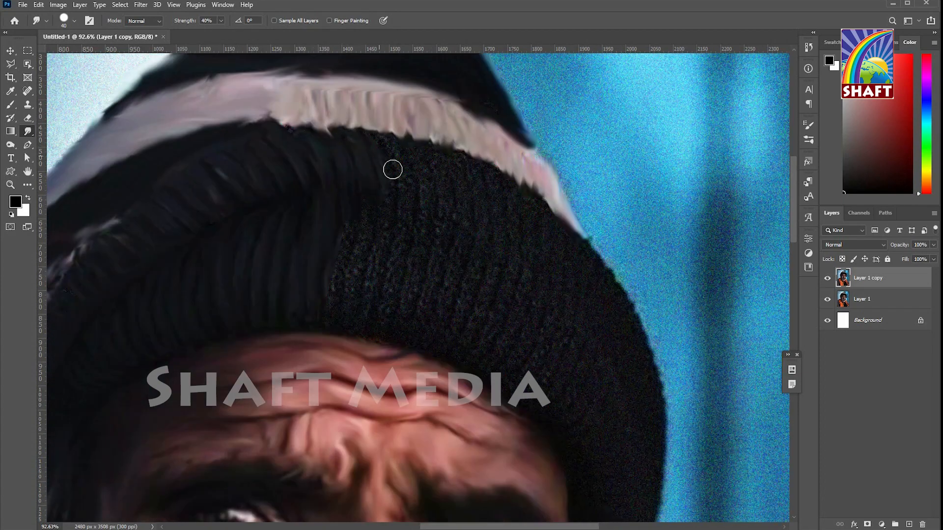
# - Smudge the ribs right of the brim's centre and the hat's right outer edge, enlarging the brush from 40 to 50
pyautogui.moveTo(393, 169)
pyautogui.mouseDown()
pyautogui.moveTo(411, 195)
pyautogui.moveTo(421, 155)
pyautogui.mouseUp()
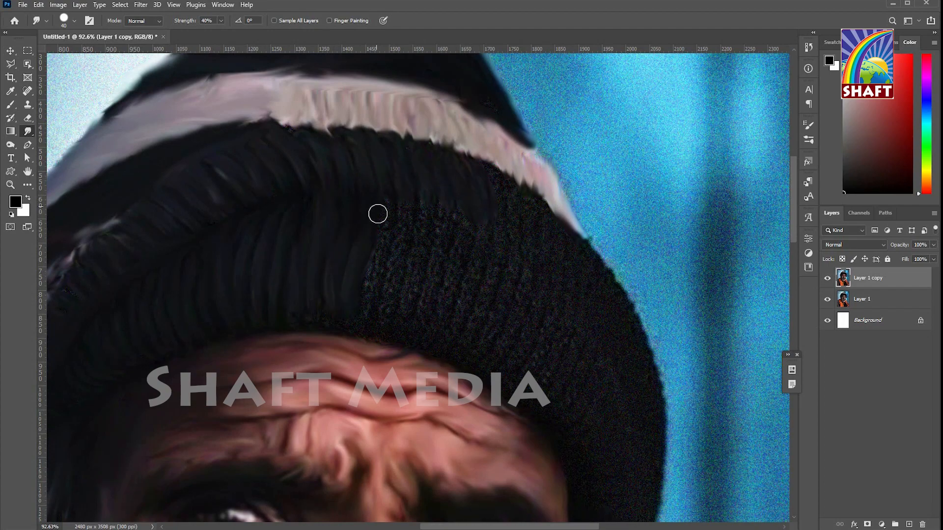
pyautogui.moveTo(434, 340); pyautogui.dragTo(389, 207)
pyautogui.press(']')
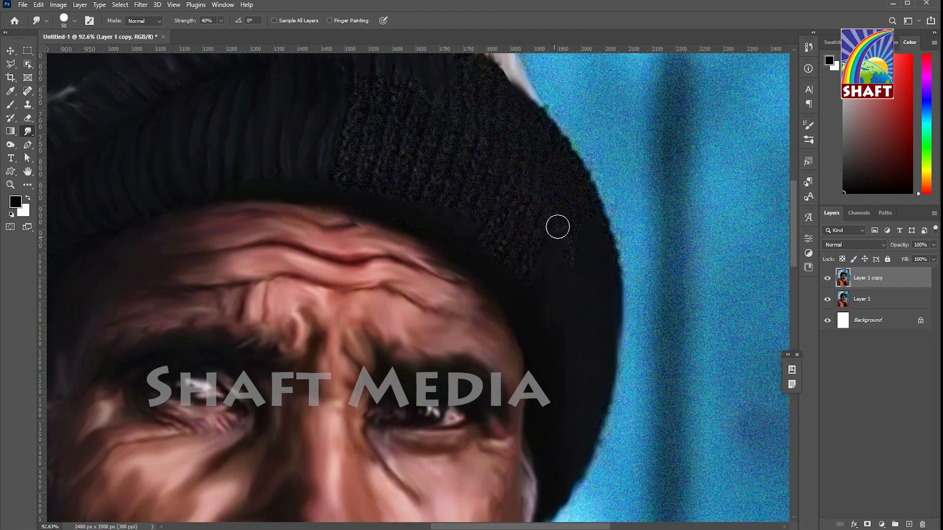
pyautogui.moveTo(583, 175); pyautogui.dragTo(597, 206)
pyautogui.press(']')
pyautogui.press(']')
# - Smudge the remaining grainy ribs on the brim's right side with a size 45 brush
pyautogui.moveTo(329, 175); pyautogui.dragTo(320, 224)
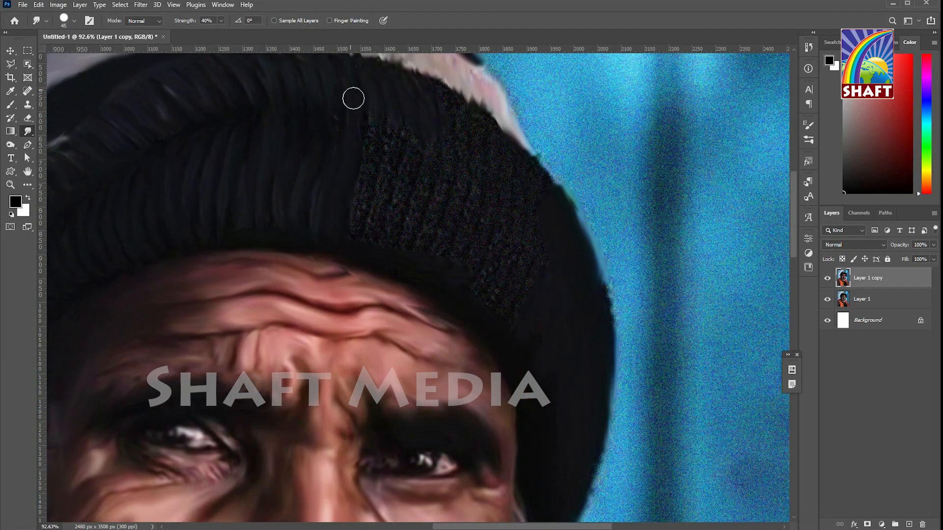
pyautogui.moveTo(353, 98)
pyautogui.mouseDown()
pyautogui.moveTo(378, 120)
pyautogui.moveTo(378, 107)
pyautogui.moveTo(381, 203)
pyautogui.moveTo(357, 243)
pyautogui.mouseUp()
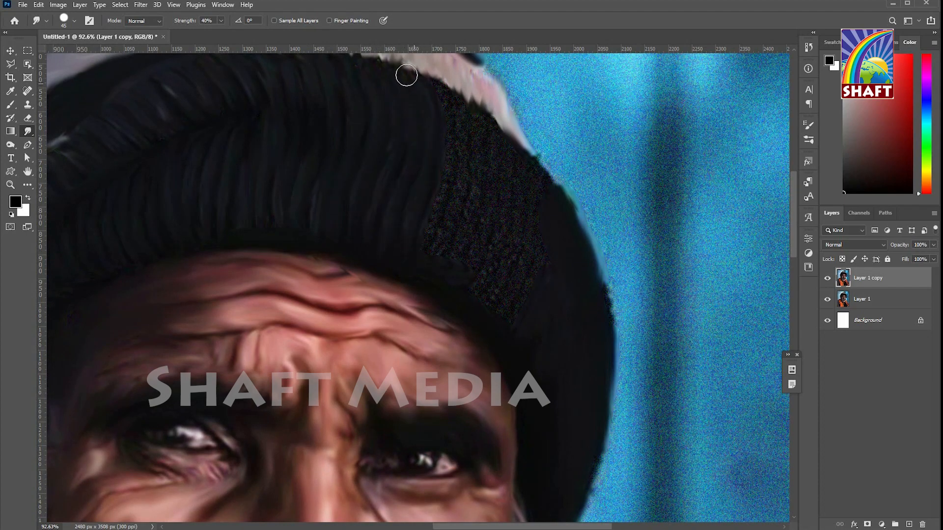
pyautogui.moveTo(406, 75)
pyautogui.mouseDown()
pyautogui.moveTo(424, 244)
pyautogui.moveTo(460, 102)
pyautogui.moveTo(463, 151)
pyautogui.moveTo(511, 140)
pyautogui.mouseUp()
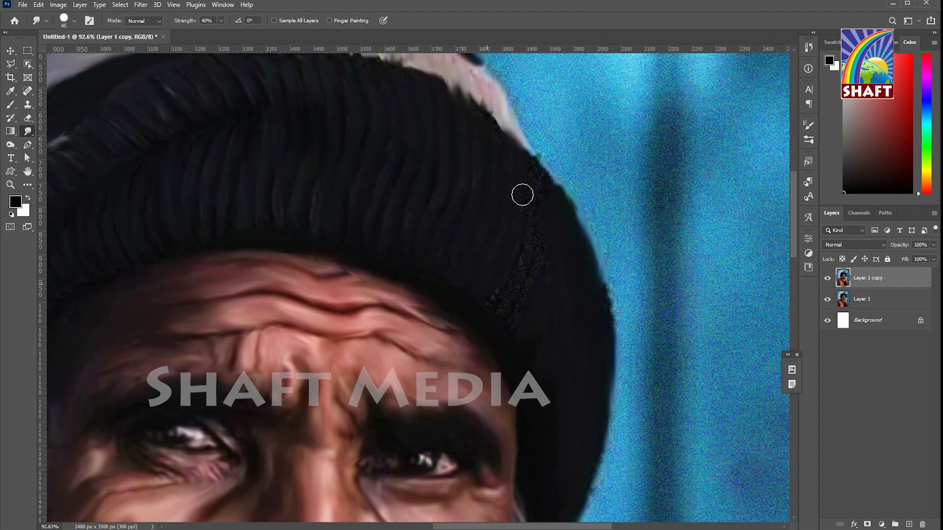
# - Compare the smudged layer with the original and move Layer 1 above Layer 1 copy
pyautogui.hotkey('ctrl', '0')
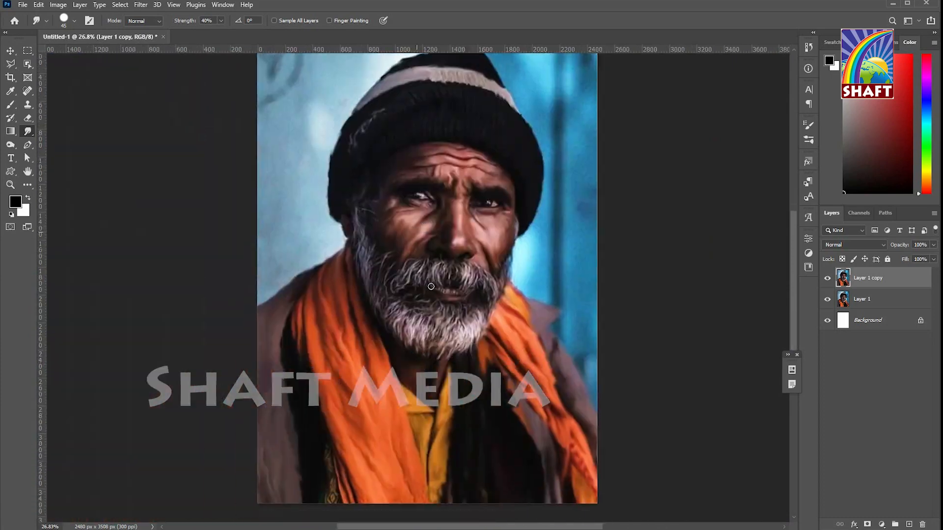
pyautogui.click(827, 279)
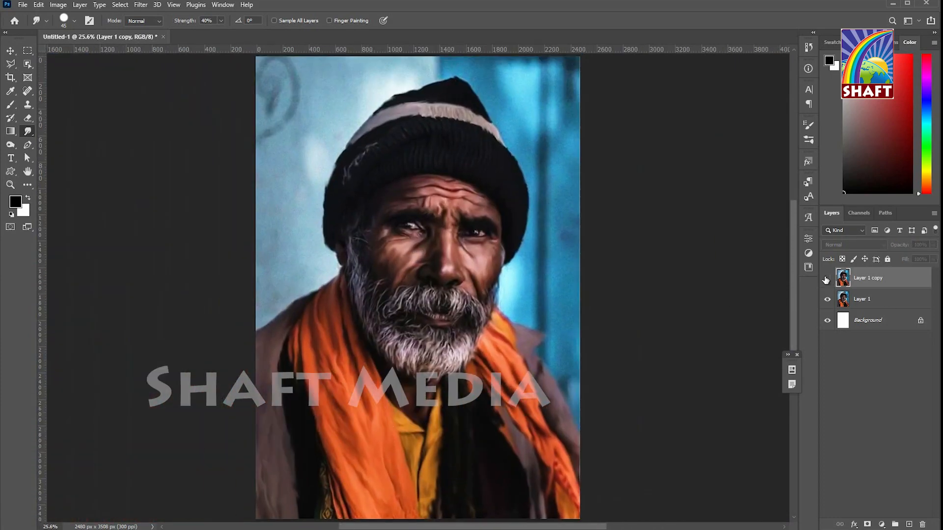
pyautogui.moveTo(864, 299); pyautogui.dragTo(892, 283)
# - Apply the artistic Cutout effect from the Filter Gallery to Layer 1
pyautogui.click(141, 5)
pyautogui.click(162, 51)
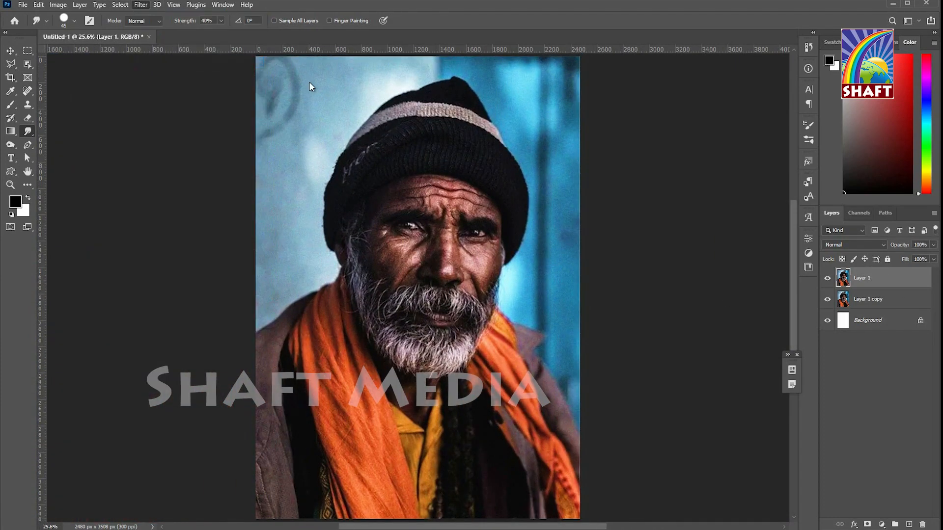
pyautogui.click(701, 87)
pyautogui.click(736, 116)
pyautogui.click(736, 81)
pyautogui.hotkey('ctrl', '-')
pyautogui.hotkey('ctrl', '-')
pyautogui.hotkey('ctrl', '-')
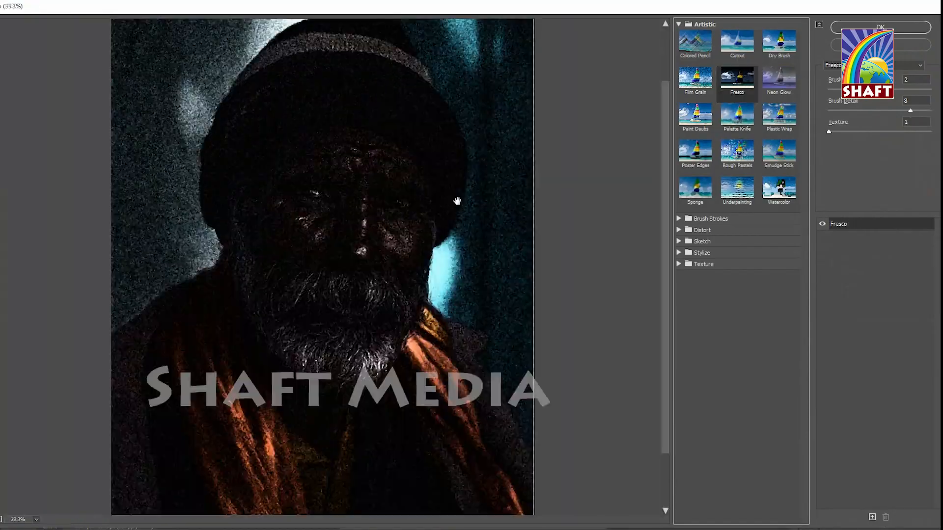
pyautogui.click(748, 45)
pyautogui.click(881, 27)
# - Apply the Oil Paint filter to Layer 1 with stylization 1.6, cleanliness 4.1, scale 1.8 and bristle detail 6.4
pyautogui.click(140, 5)
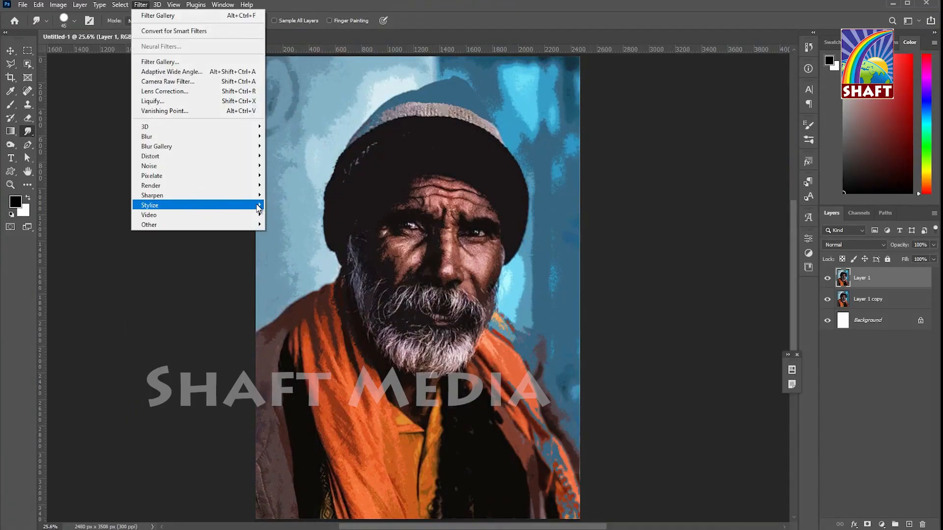
pyautogui.moveTo(162, 202)
pyautogui.click(275, 245)
pyautogui.moveTo(587, 256); pyautogui.dragTo(589, 256)
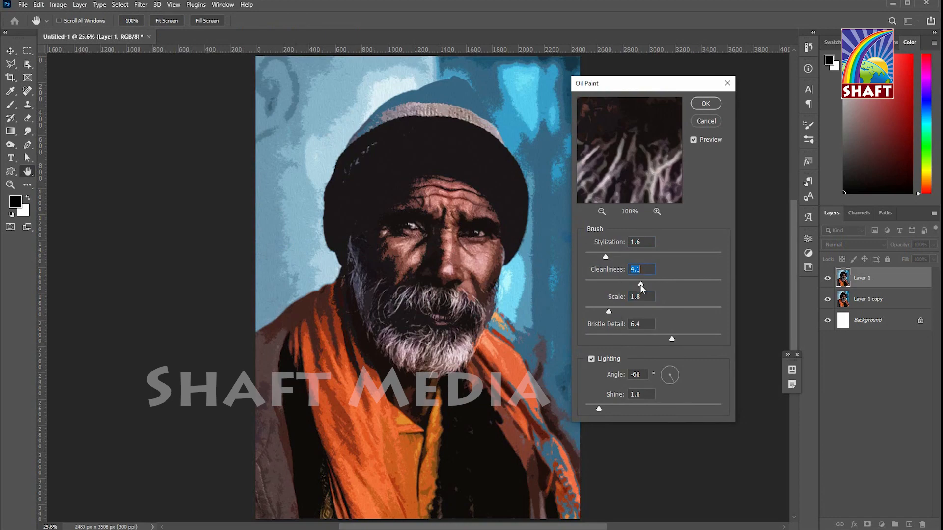
pyautogui.click(706, 103)
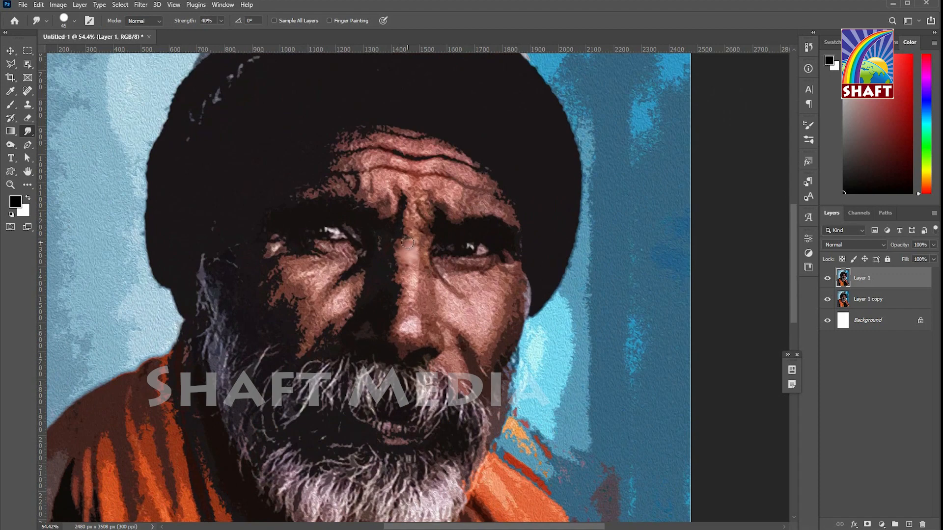
# - Place Layer 1 copy on top, add a layer mask, and paint black over its background with a size 500 brush at 58% opacity
pyautogui.moveTo(408, 243)
pyautogui.mouseDown()
pyautogui.moveTo(385, 240)
pyautogui.moveTo(408, 293)
pyautogui.moveTo(403, 270)
pyautogui.mouseUp()
pyautogui.hotkey('ctrl', '0')
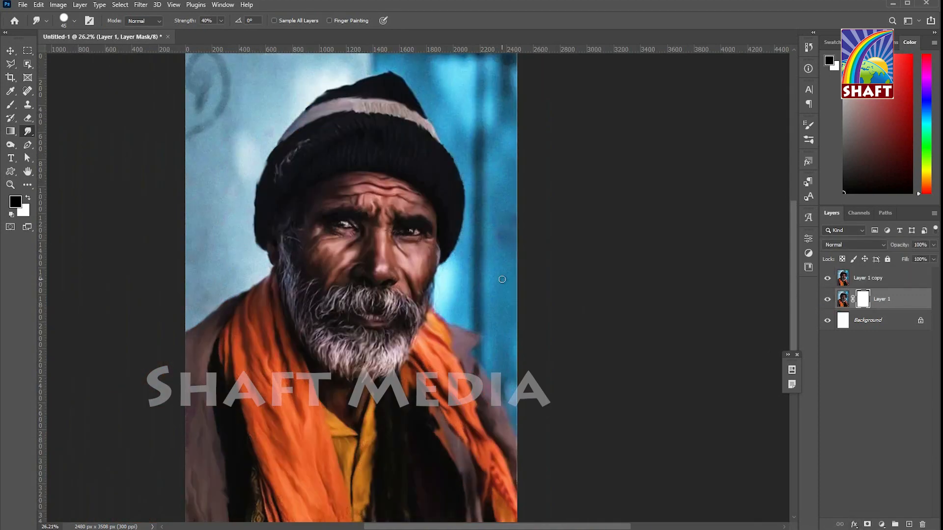
pyautogui.press('b')
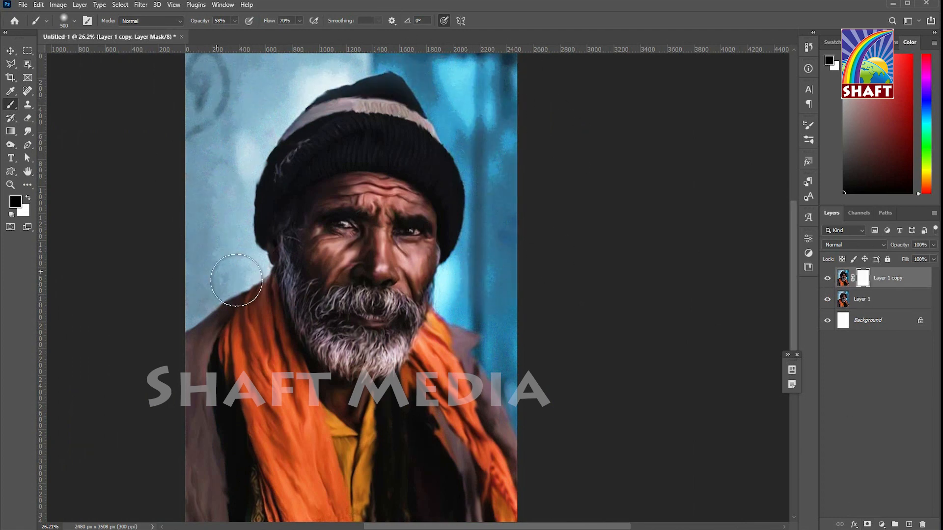
pyautogui.moveTo(236, 280)
pyautogui.mouseDown()
pyautogui.moveTo(512, 221)
pyautogui.moveTo(521, 114)
pyautogui.moveTo(225, 303)
pyautogui.moveTo(479, 457)
pyautogui.mouseUp()
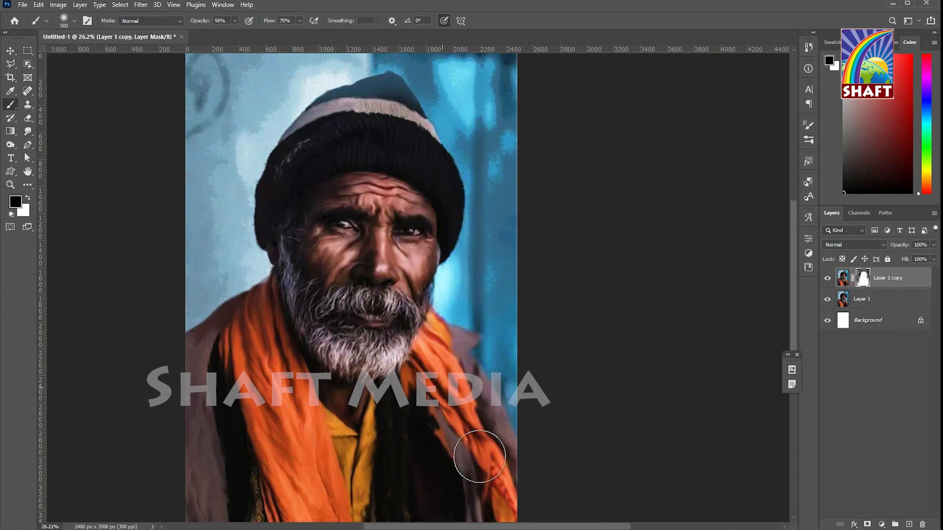
pyautogui.press('v')
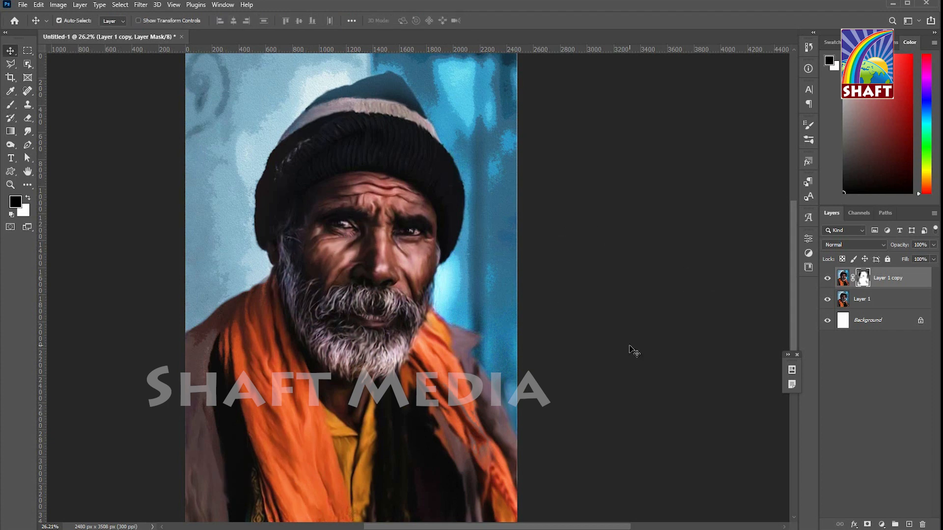
pyautogui.scroll(5, 235, 127)
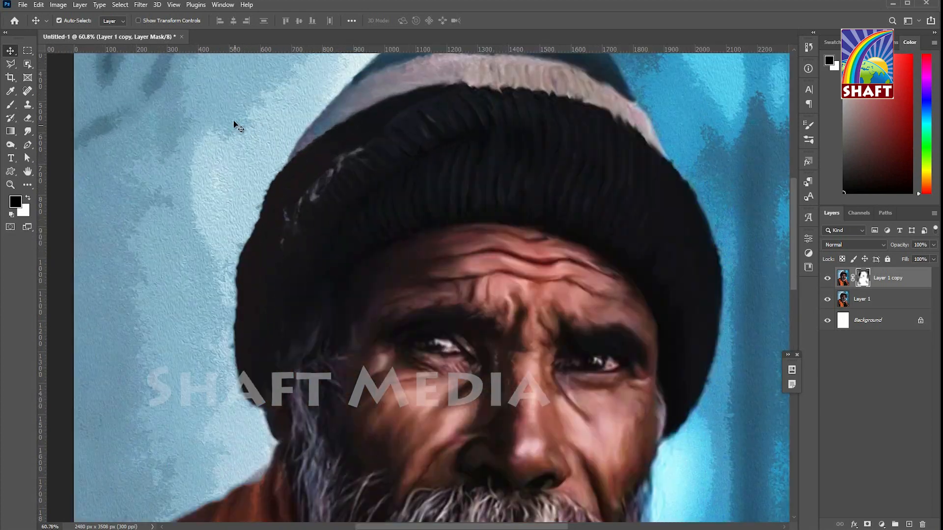
# - Add a Color Lookup adjustment layer above Layer 1 copy and try several 3DLUT looks up to EdgyAmber.3DL
pyautogui.scroll(-6, 228, 254)
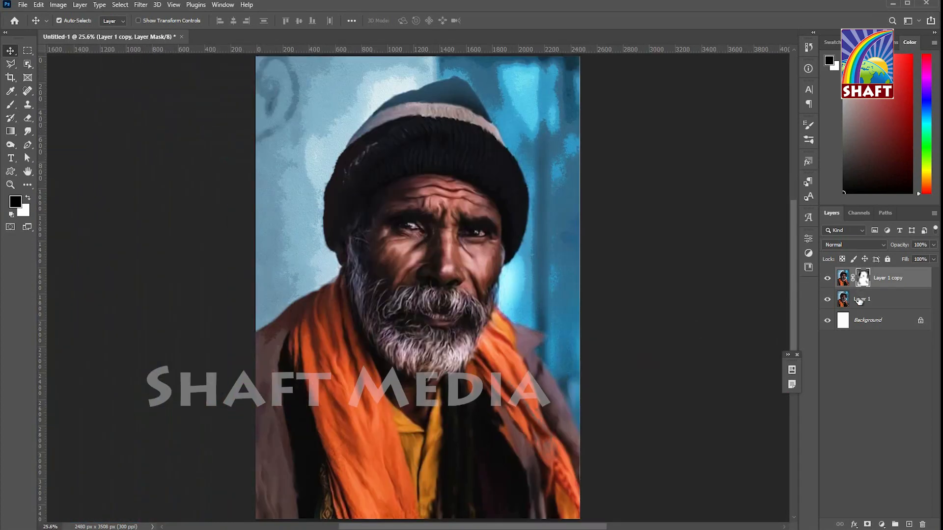
pyautogui.click(880, 525)
pyautogui.click(888, 467)
pyautogui.click(741, 269)
pyautogui.click(721, 112)
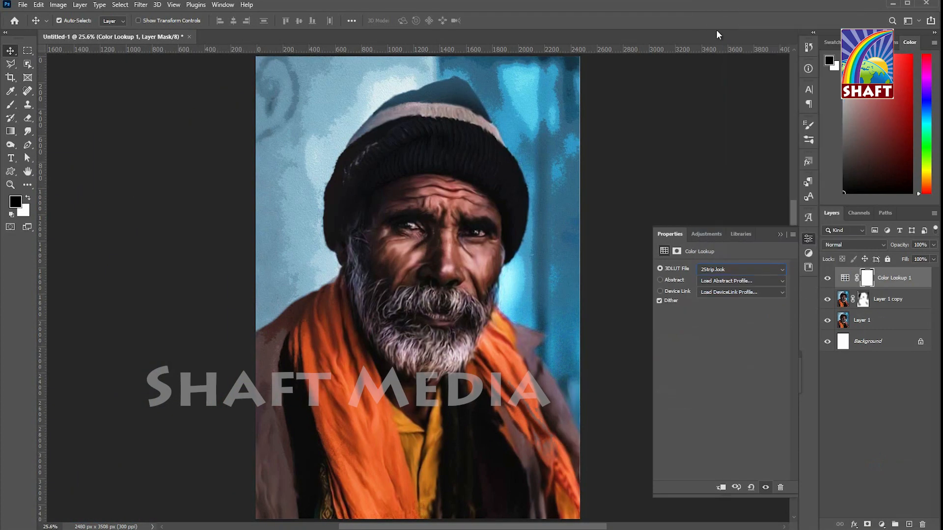
pyautogui.press('Down')
pyautogui.press('Down')
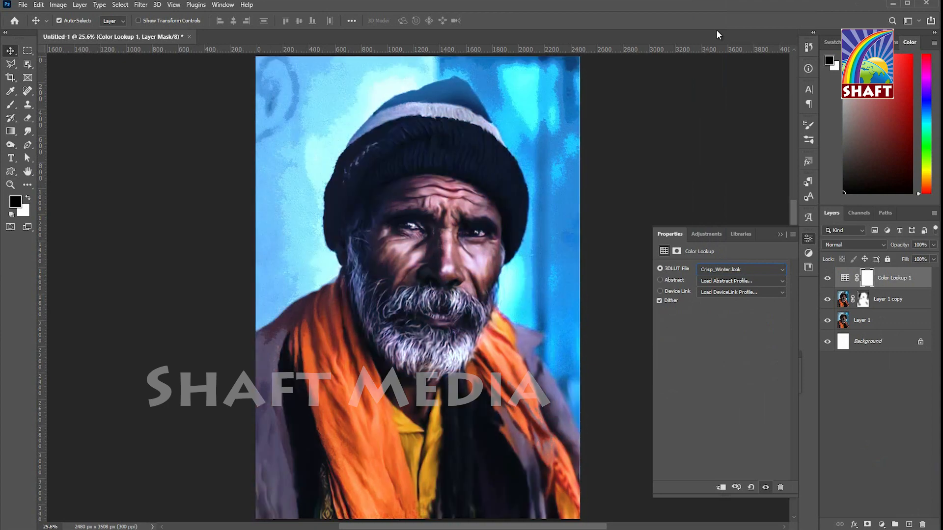
pyautogui.press('Down')
pyautogui.press('Down')
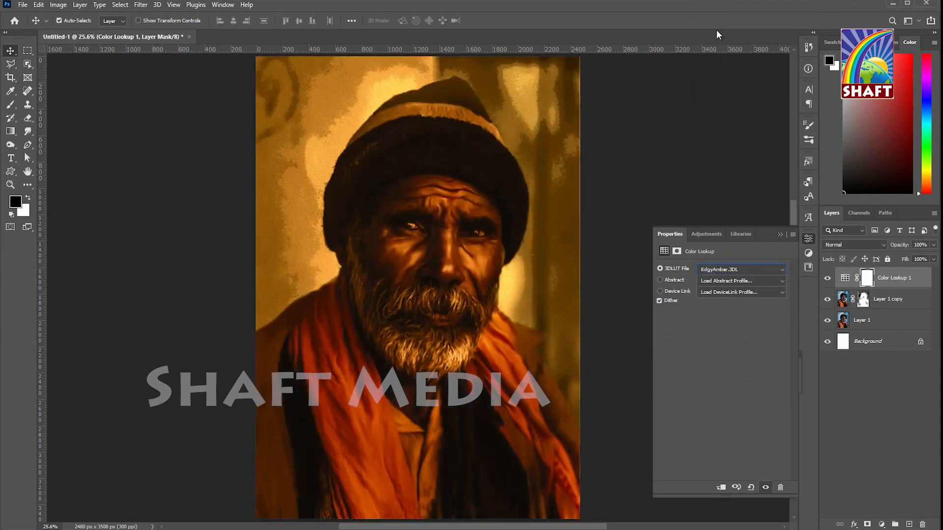
# - Try painting black on the Color Lookup layer's mask, undo it, and delete the adjustment layer
pyautogui.click(866, 278)
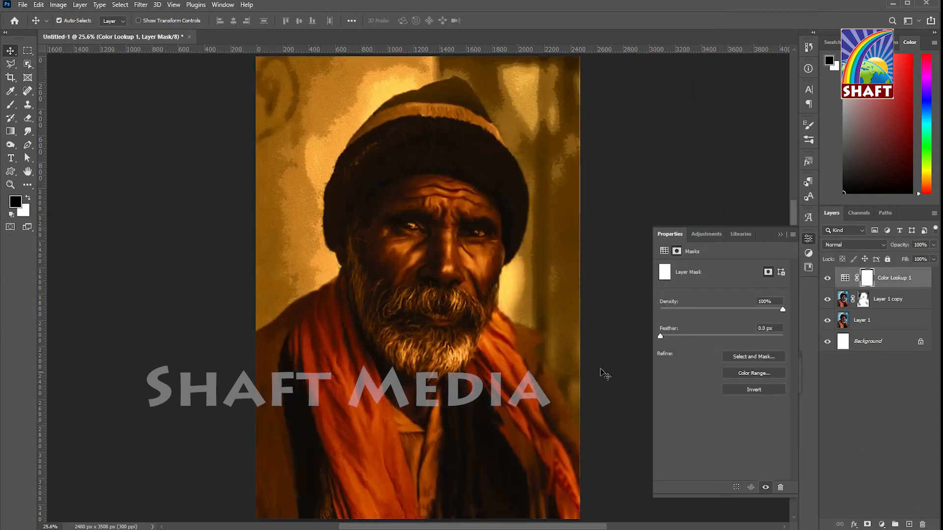
pyautogui.press('b')
pyautogui.moveTo(312, 166)
pyautogui.mouseDown()
pyautogui.moveTo(269, 278)
pyautogui.moveTo(337, 67)
pyautogui.moveTo(540, 282)
pyautogui.moveTo(578, 346)
pyautogui.moveTo(553, 442)
pyautogui.mouseUp()
pyautogui.hotkey('ctrl', 'z')
pyautogui.hotkey('ctrl', 'z')
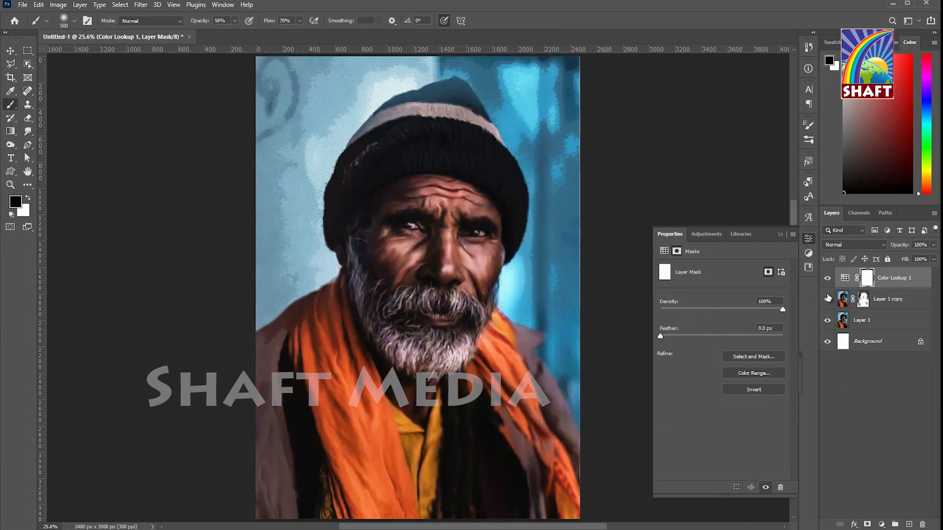
pyautogui.click(892, 279)
pyautogui.press('Delete')
# - Add a new Color Lookup adjustment layer above Layer 1 copy and choose a 3DLUT look that mutes the blue background to grey
pyautogui.click(882, 523)
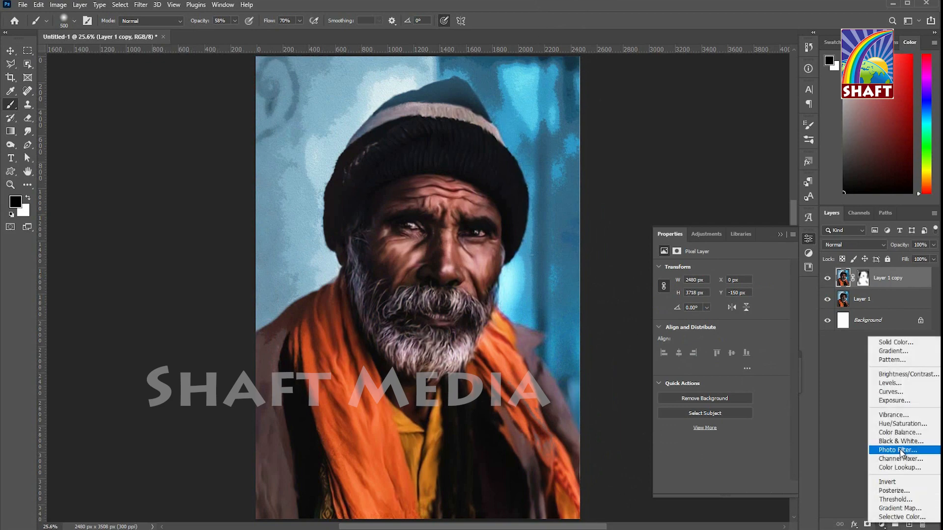
pyautogui.click(899, 466)
pyautogui.click(778, 270)
pyautogui.click(765, 250)
pyautogui.press('Up')
pyautogui.press('Up')
pyautogui.press('Up')
pyautogui.press('Up')
pyautogui.press('Up')
pyautogui.press('Up')
pyautogui.press('Up')
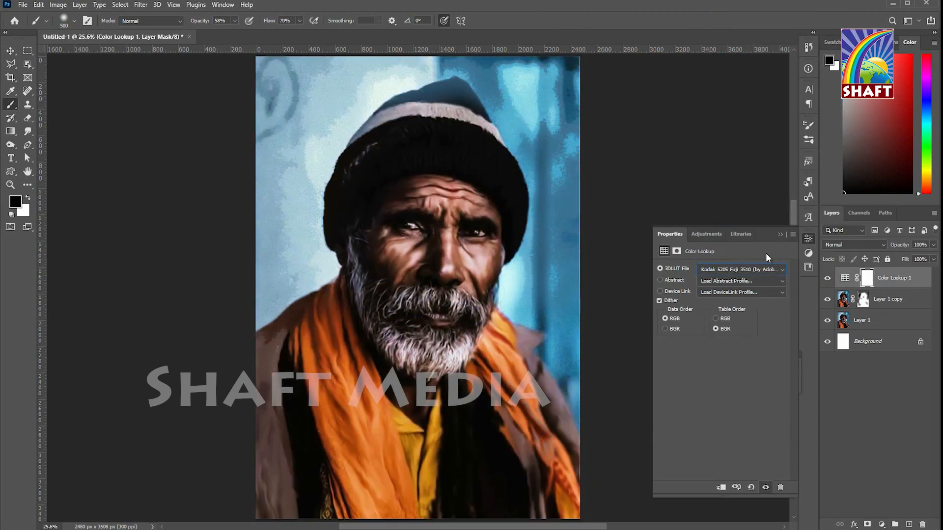
pyautogui.press('Up')
pyautogui.press('Up')
pyautogui.press('Up')
pyautogui.press('Up')
pyautogui.press('Up')
pyautogui.press('Up')
pyautogui.press('Up')
pyautogui.press('Up')
pyautogui.press('Up')
pyautogui.press('Up')
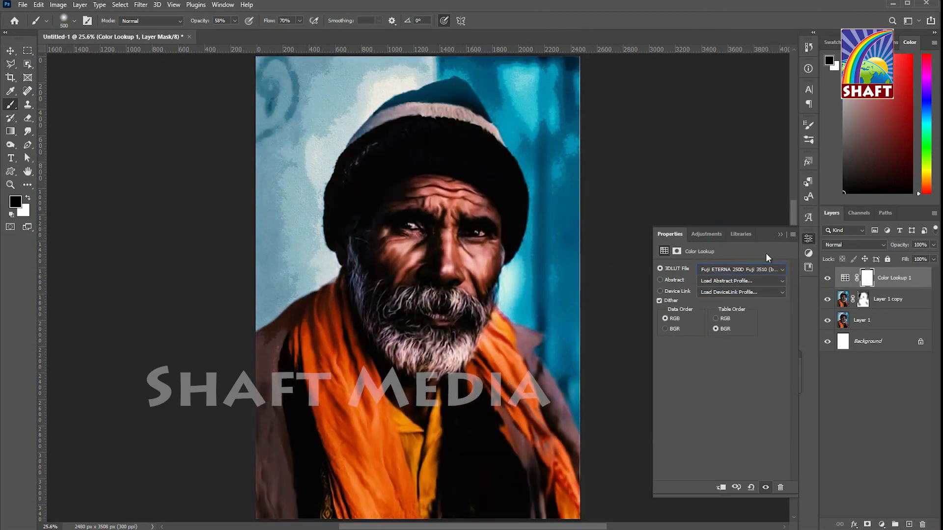
pyautogui.press('Down')
pyautogui.press('Up')
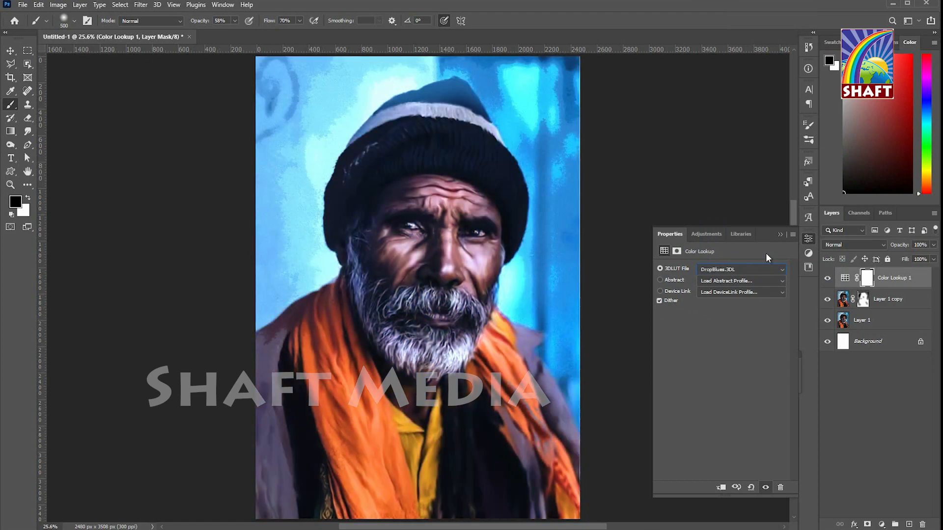
pyautogui.press('Down')
pyautogui.click(721, 487)
pyautogui.click(863, 437)
pyautogui.hotkey('ctrl', 'alt', 'g')
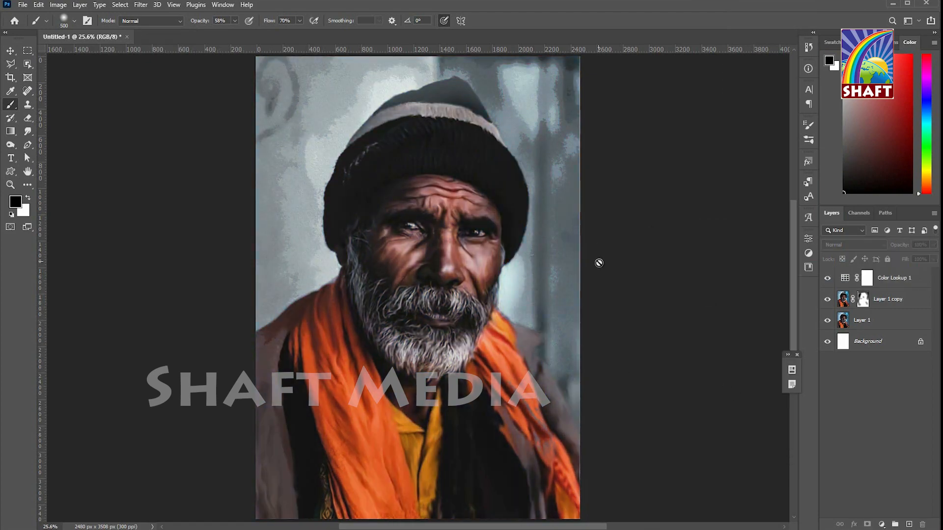
# - Export the painting as a PNG at 100% scale into the "vids for insta" folder
pyautogui.hotkey('ctrl', 'alt', 'shift', 'w')
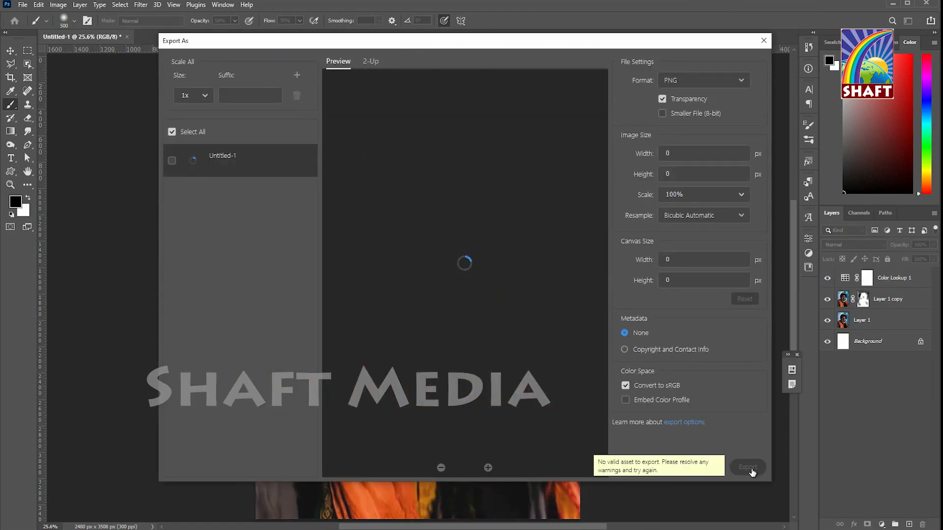
pyautogui.click(747, 467)
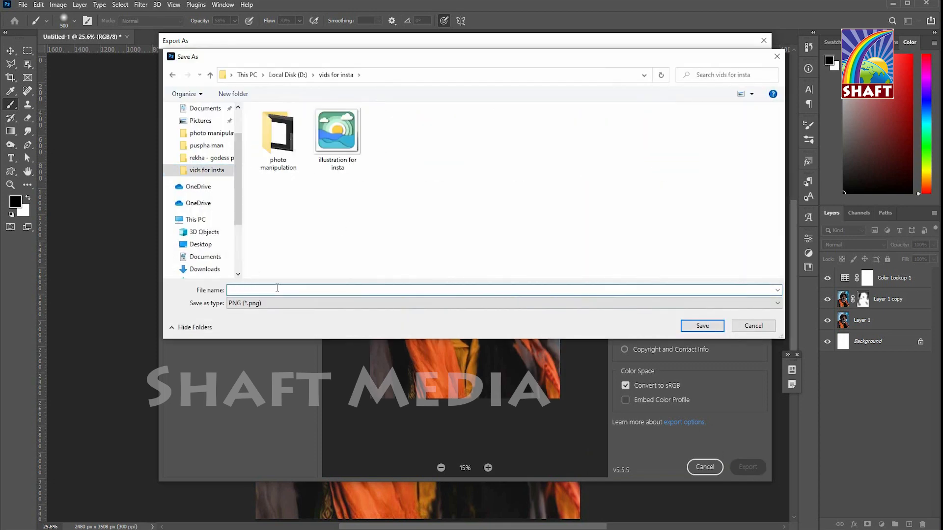
pyautogui.click(686, 326)
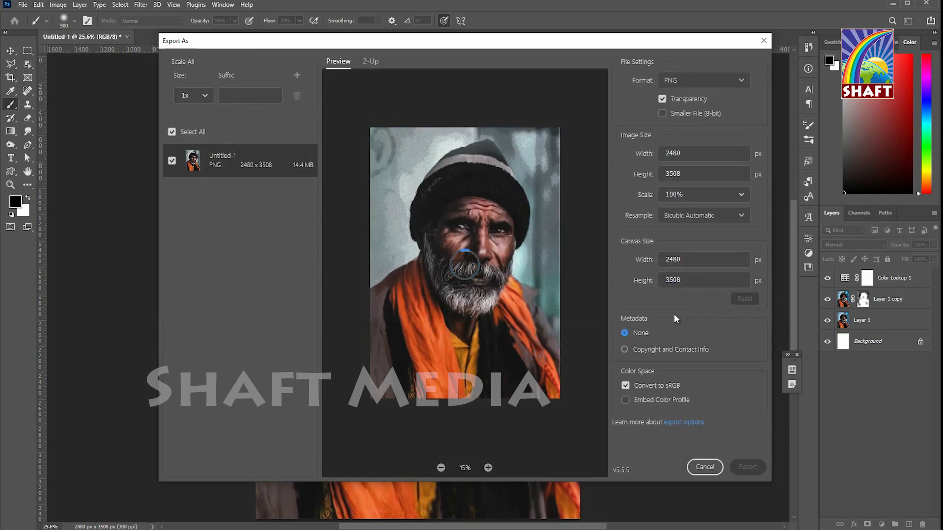
# - Save the layered document as a Photoshop file in the "7 july" folder
pyautogui.hotkey('ctrl', 's')
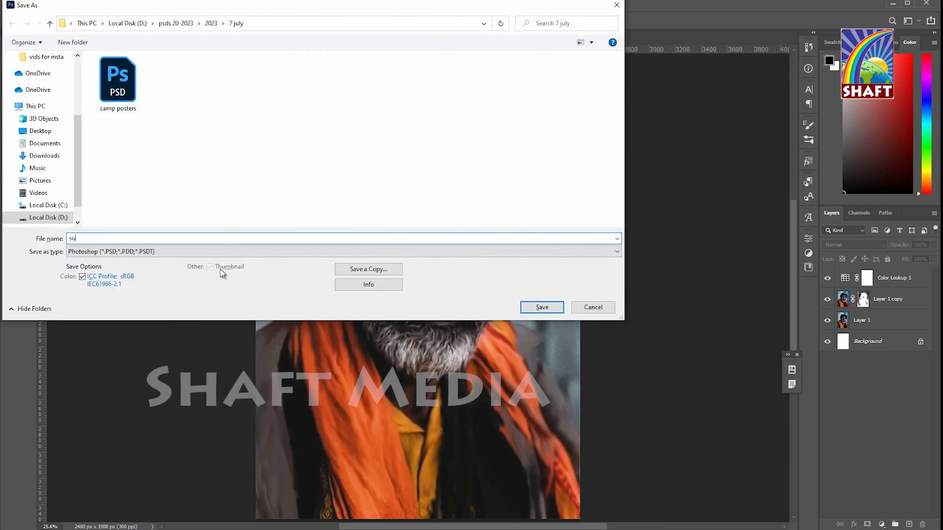